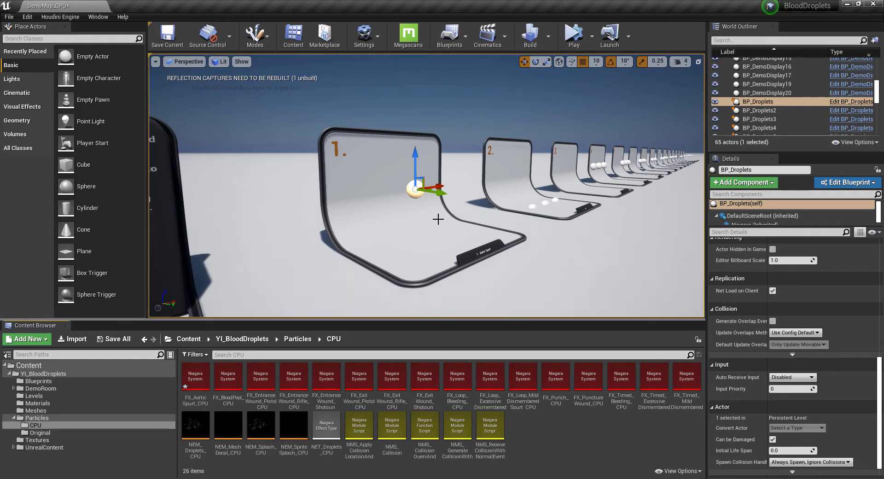
- Compare the particle assets and module scripts in the CPU, Original and GPU folders
left_click(84, 420)
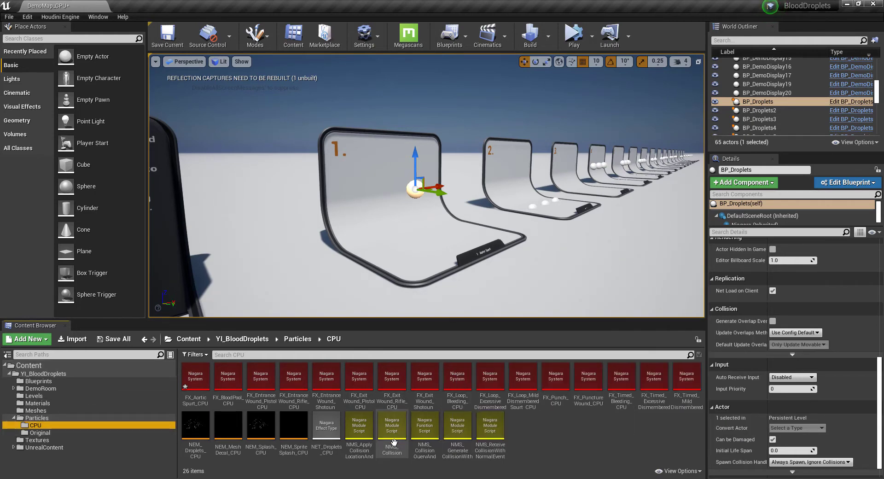
left_click(414, 438)
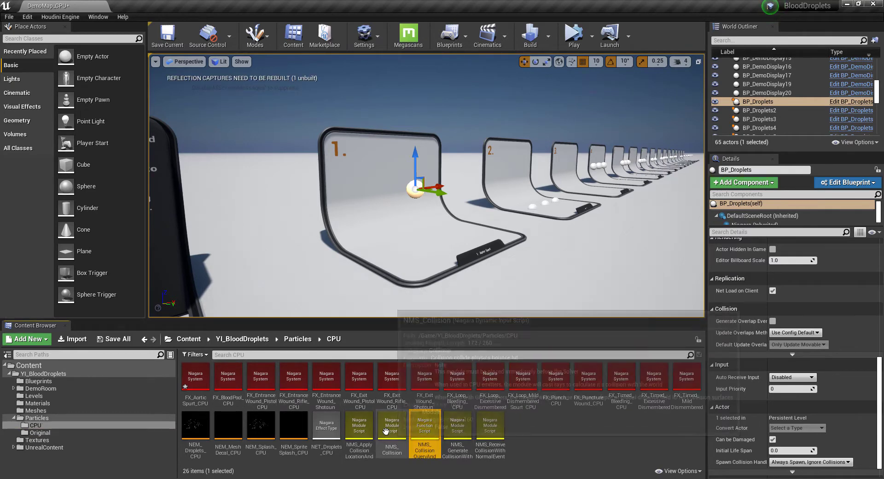
mouse_move(391, 427)
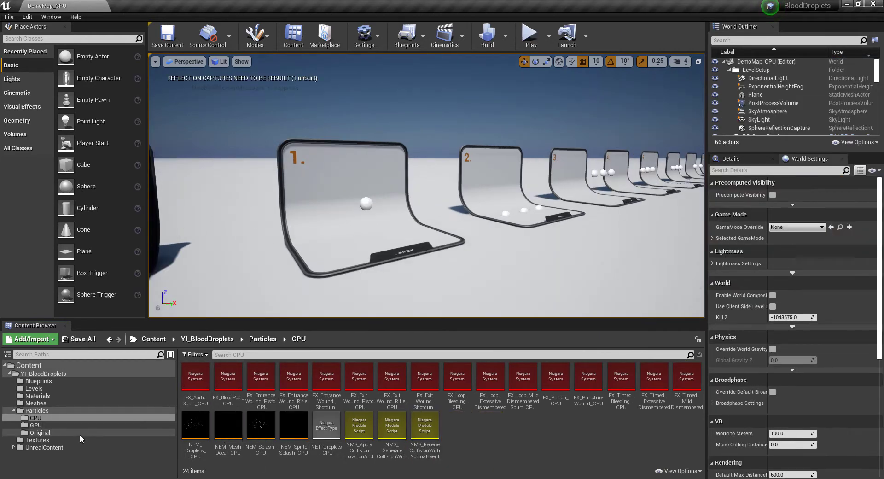
left_click(79, 433)
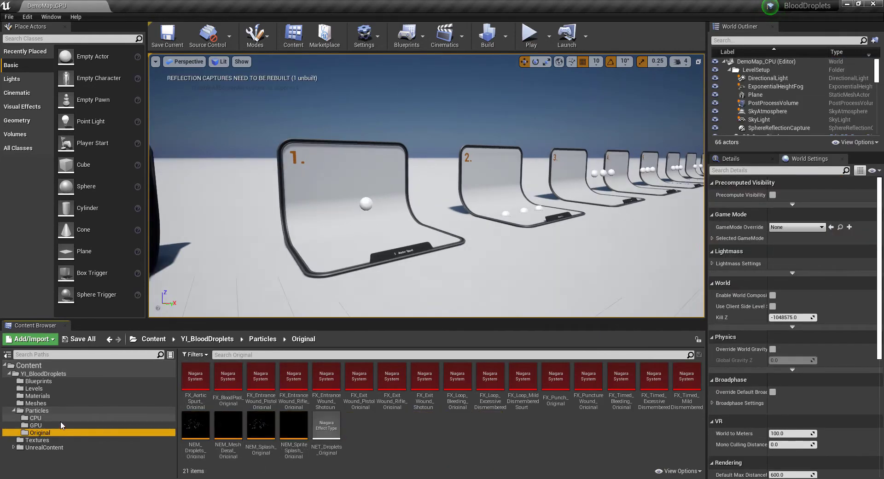
left_click(59, 418)
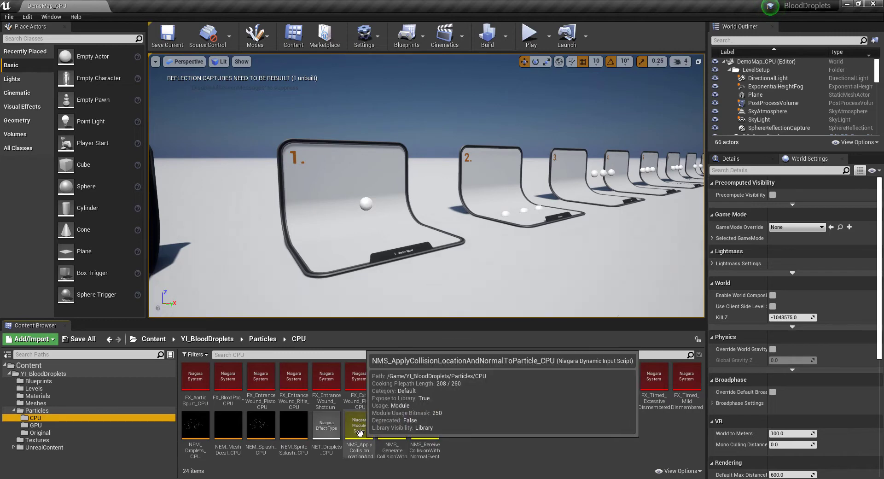
left_click(500, 424)
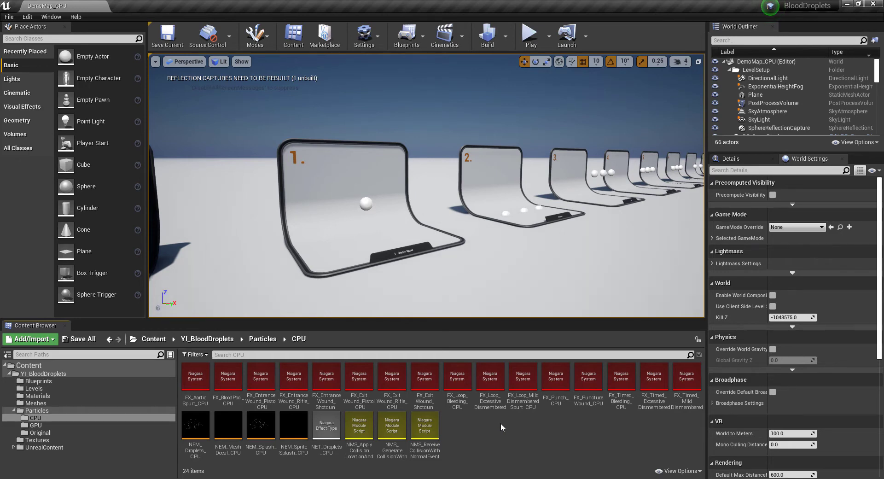
left_click(35, 425)
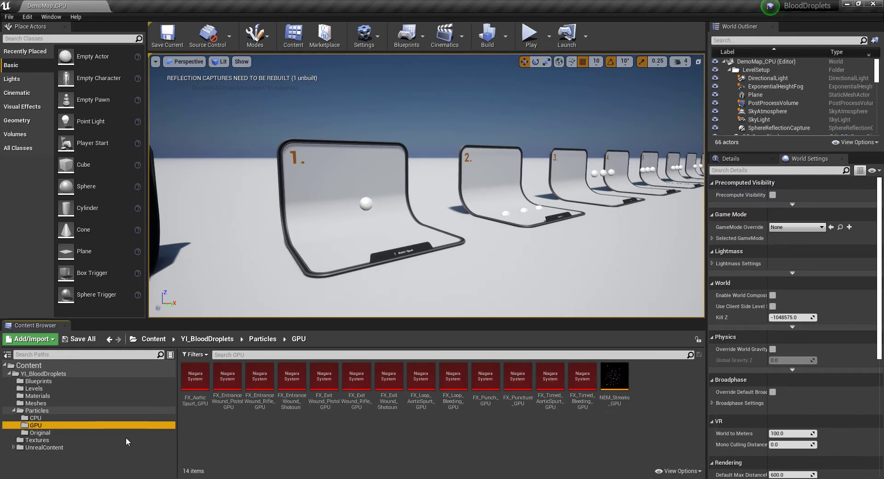
left_click(495, 454)
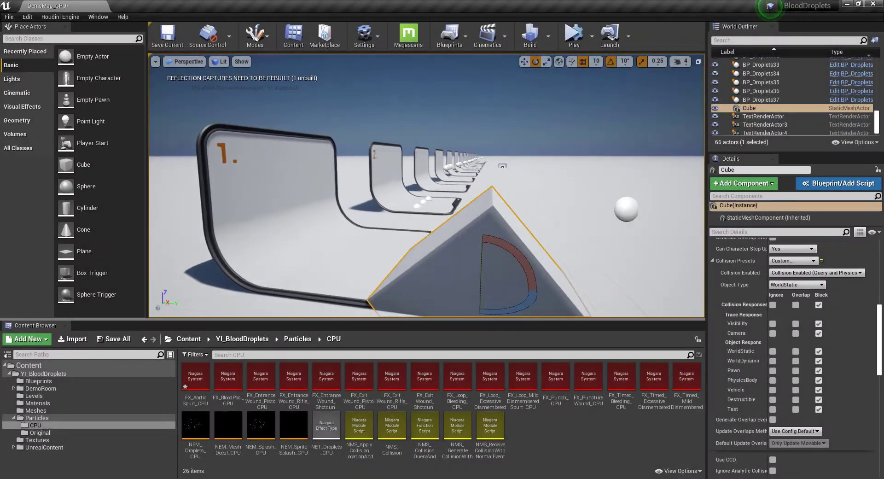
- Examine the tilted cube in front of display 1 and its custom collision responses, including the Test object channel
key("g")
mouse_move(562, 258)
right_mouse_down()
mouse_move(481, 260)
mouse_move(577, 260)
mouse_move(555, 260)
right_mouse_up()
key("g")
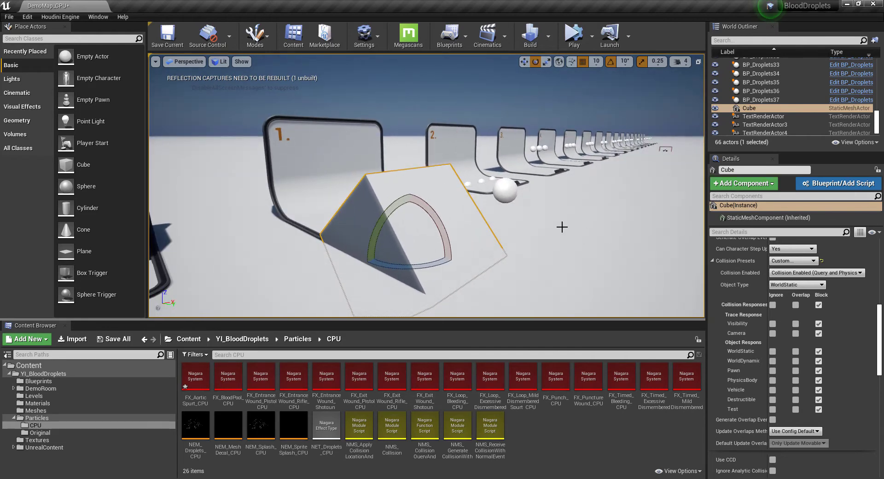
right_click_drag(562, 227, 562, 229)
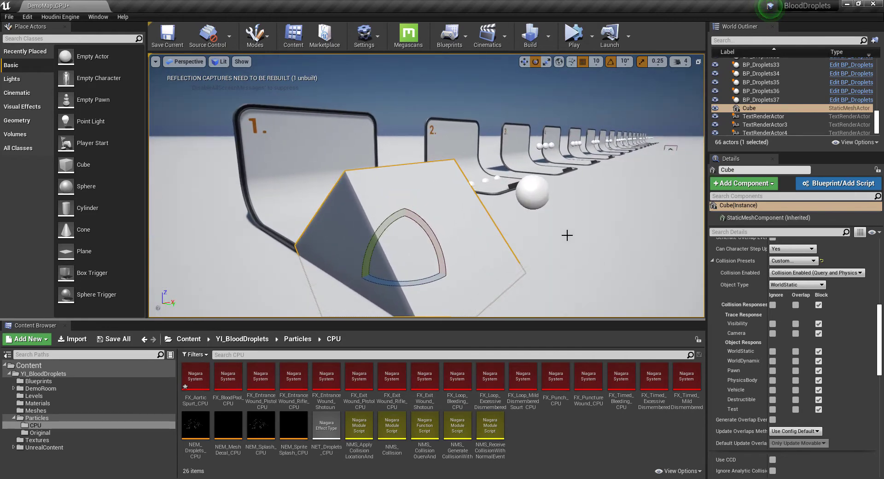
key("w")
right_click_drag(497, 247, 593, 228)
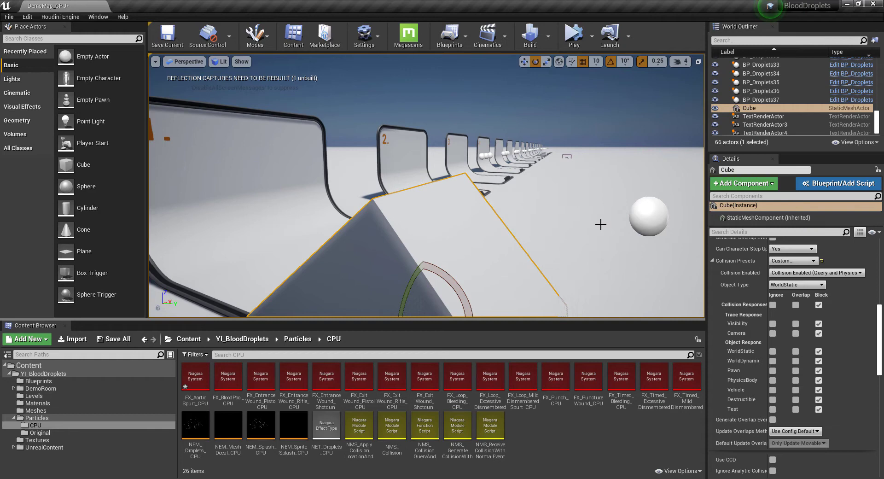
left_click(819, 305)
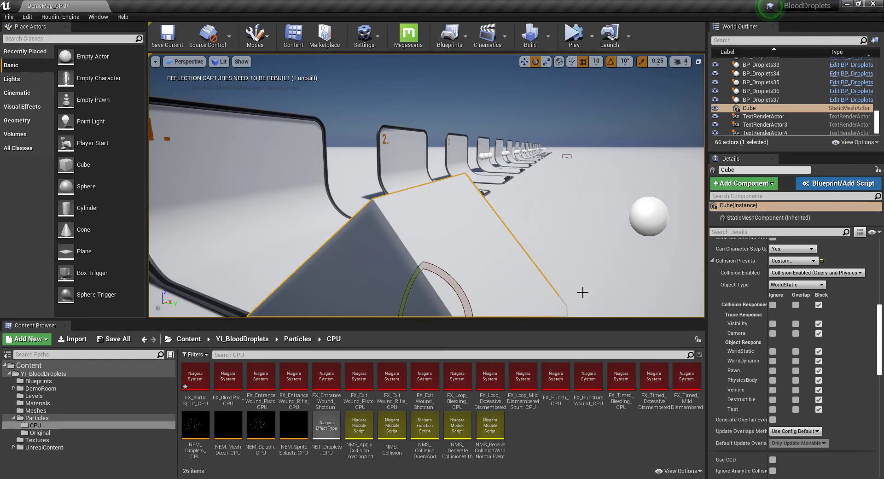
middle_click_drag(527, 221, 529, 240)
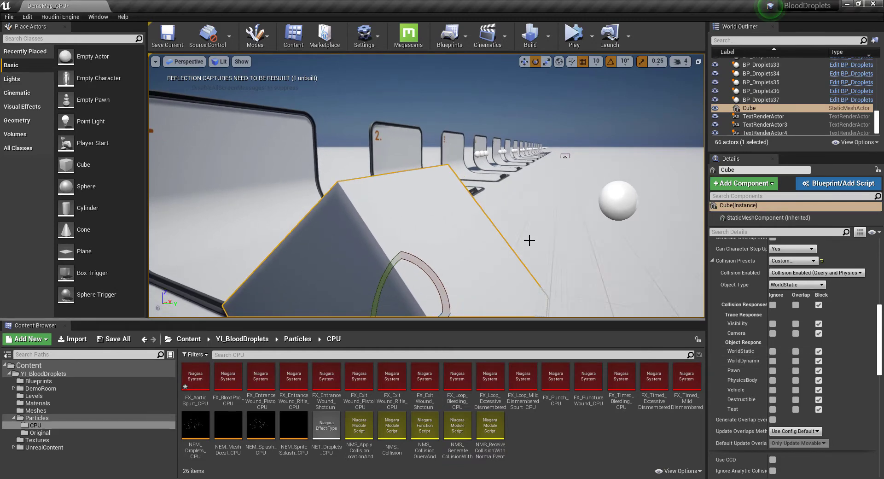
left_click(819, 361)
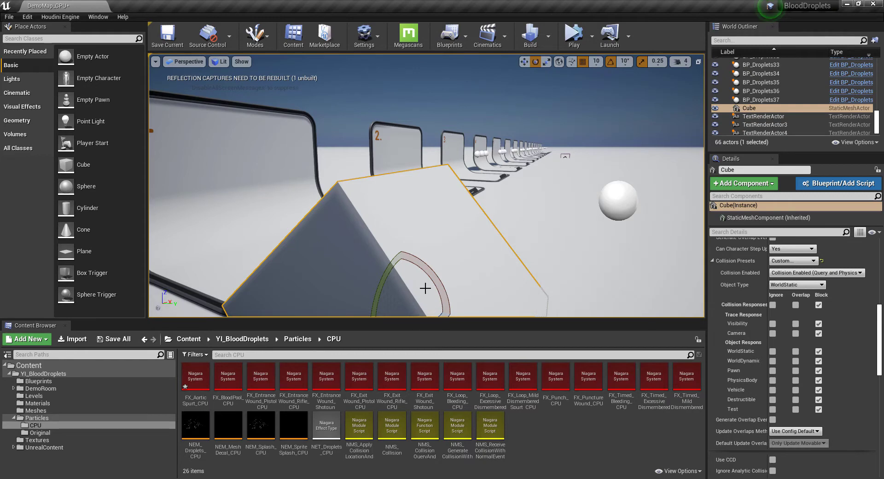
right_click_drag(312, 275, 348, 242)
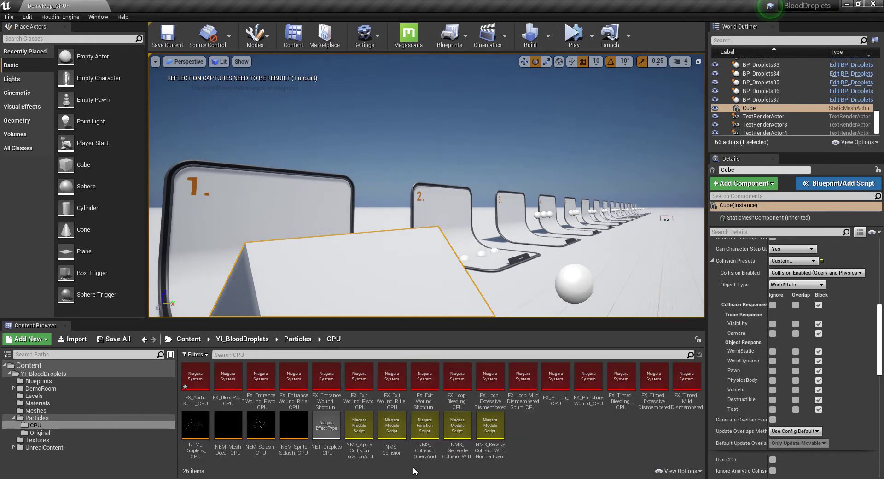
right_click_drag(424, 276, 442, 297)
right_click_drag(379, 216, 379, 227)
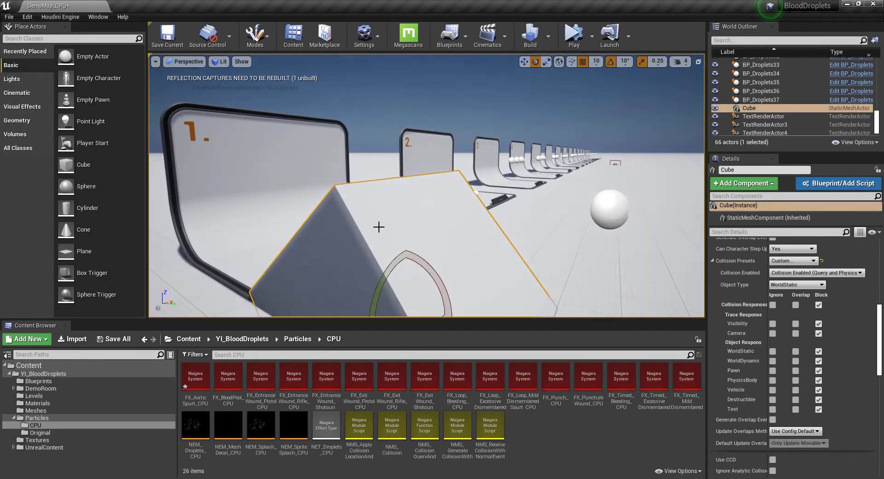
- Open the FX_AorticSpurt_CPU system and review the NMS Collision module settings of its FX_Splash emitter
double_click(196, 391)
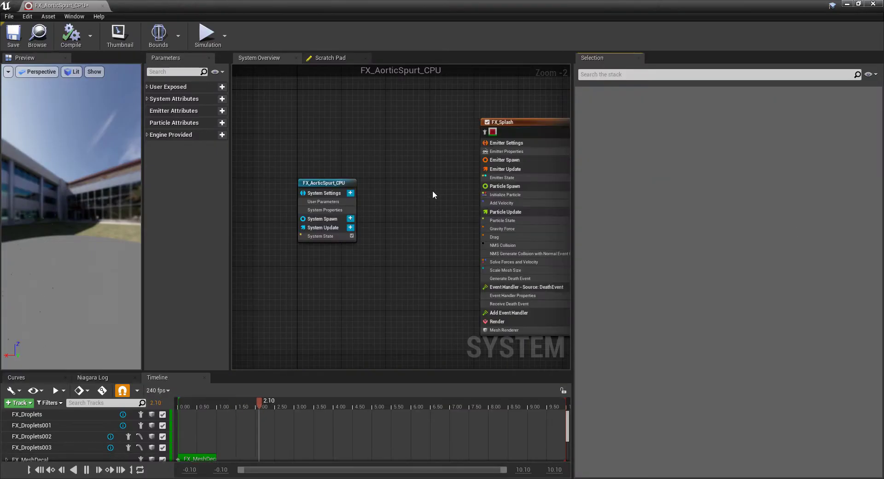
right_click_drag(418, 234, 322, 221)
left_click(447, 234)
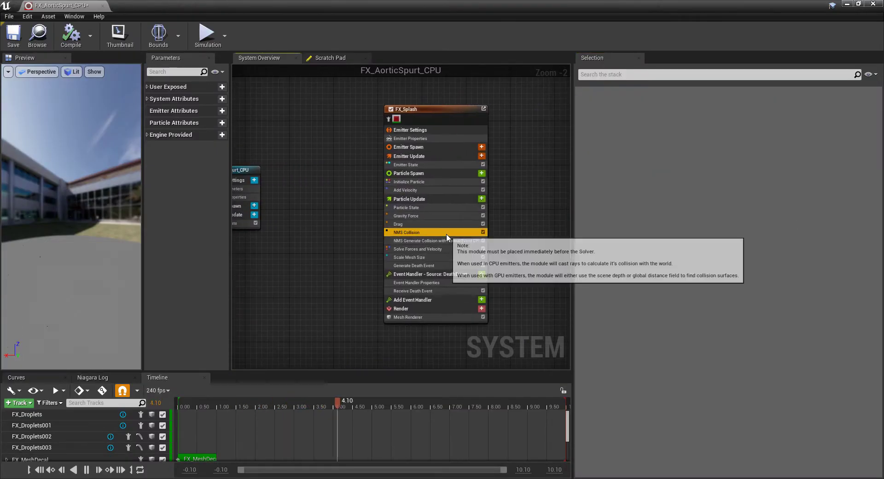
mouse_move(399, 237)
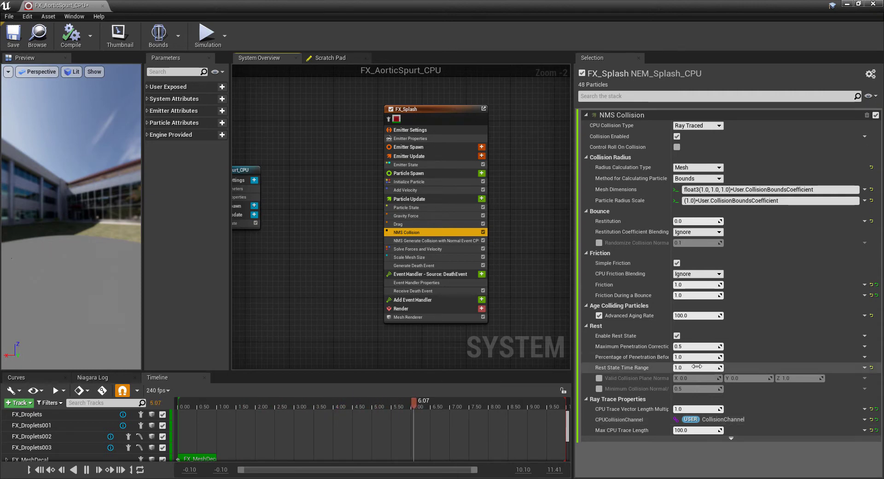
- Set the CollisionChannel user parameter of FX_AorticSpurt_CPU to Test
right_click_drag(299, 303, 388, 283)
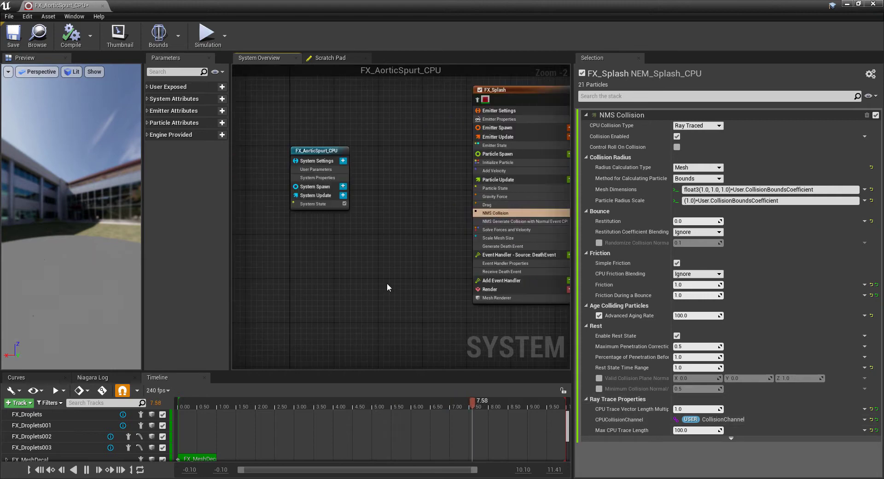
left_click(317, 169)
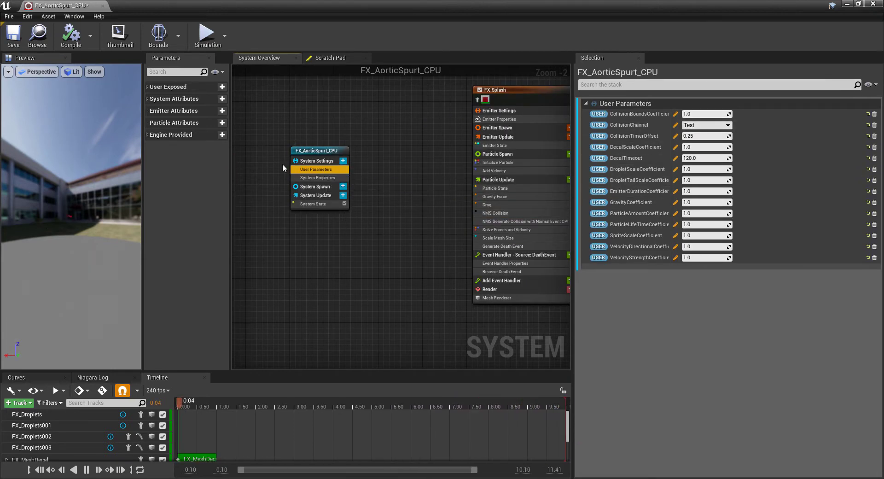
left_click(716, 125)
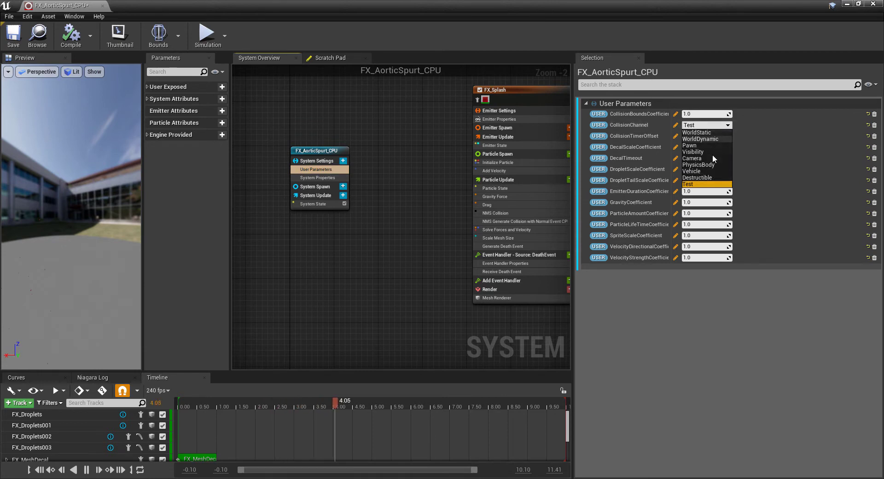
left_click(701, 184)
left_click(703, 125)
left_click(700, 184)
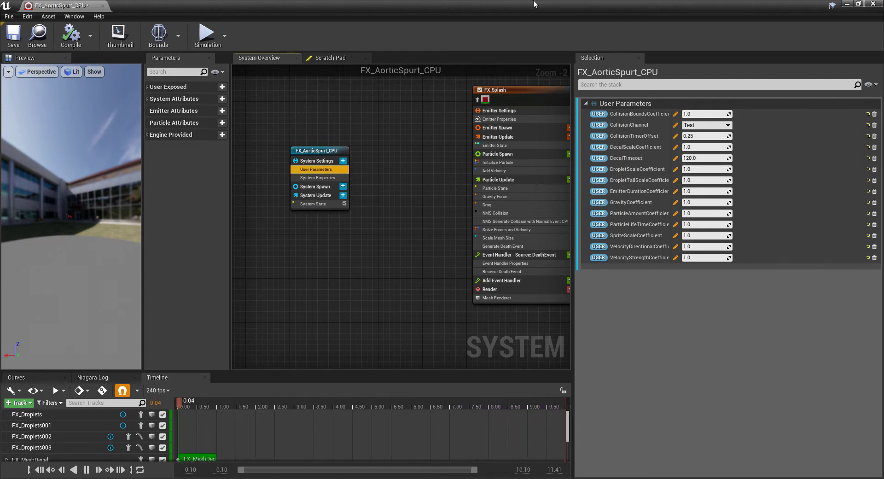
- Check the Test object channel in the project's engine collision settings, then close the settings window
double_click(534, 4)
left_click(28, 17)
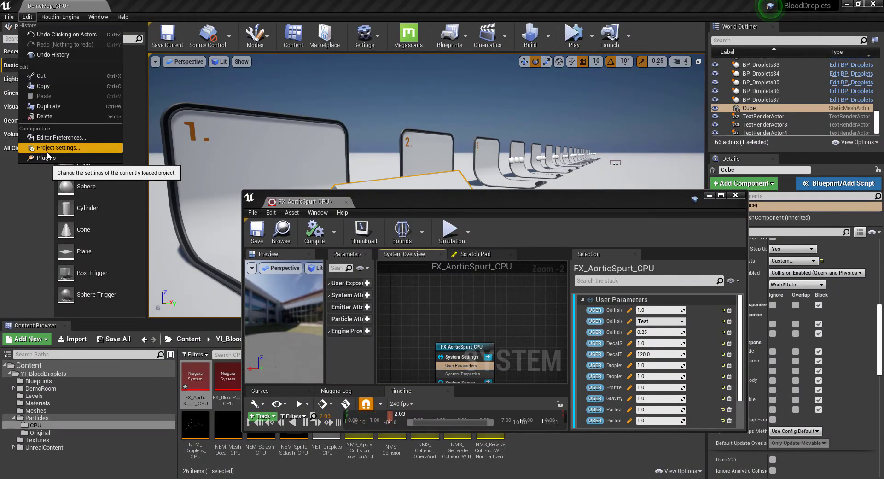
left_click(47, 151)
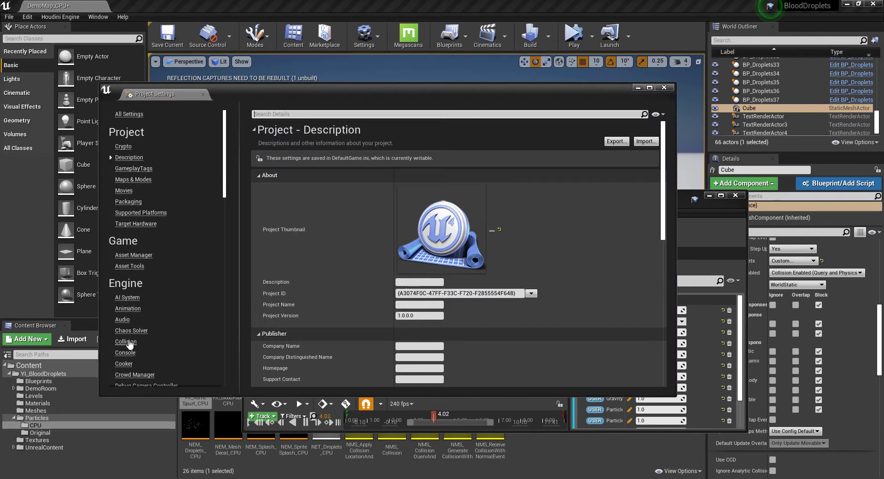
left_click(125, 342)
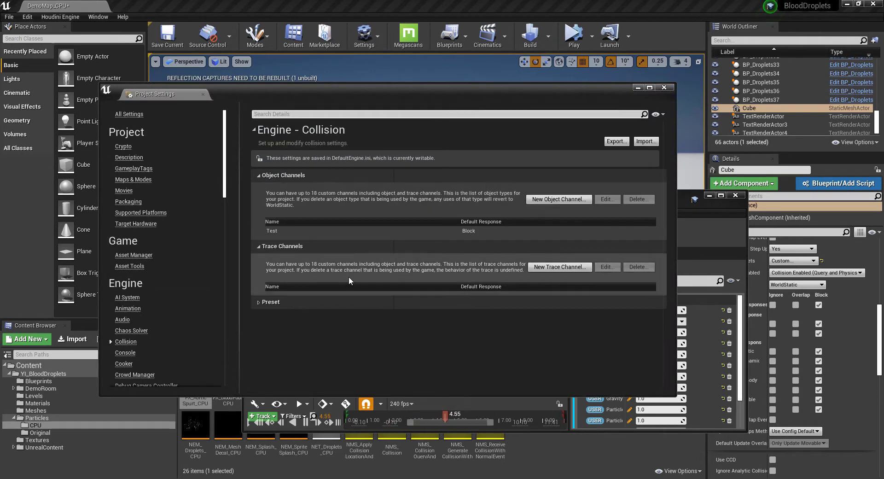
left_click(288, 228)
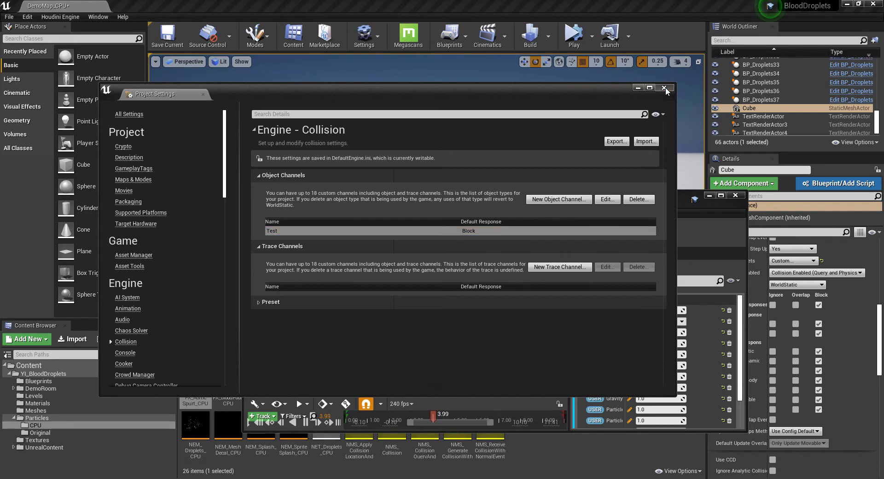
left_click(665, 88)
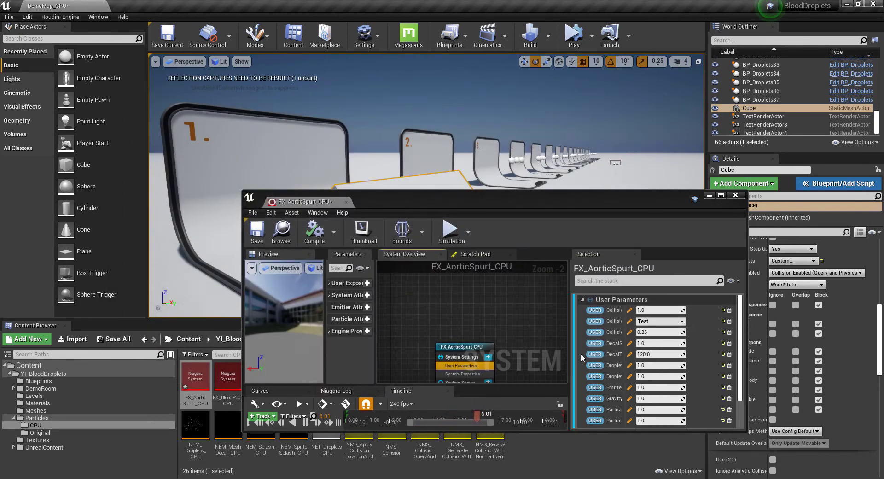
- Review the available CollisionChannel options once more and close the FX_AorticSpurt_CPU editor
left_click(664, 321)
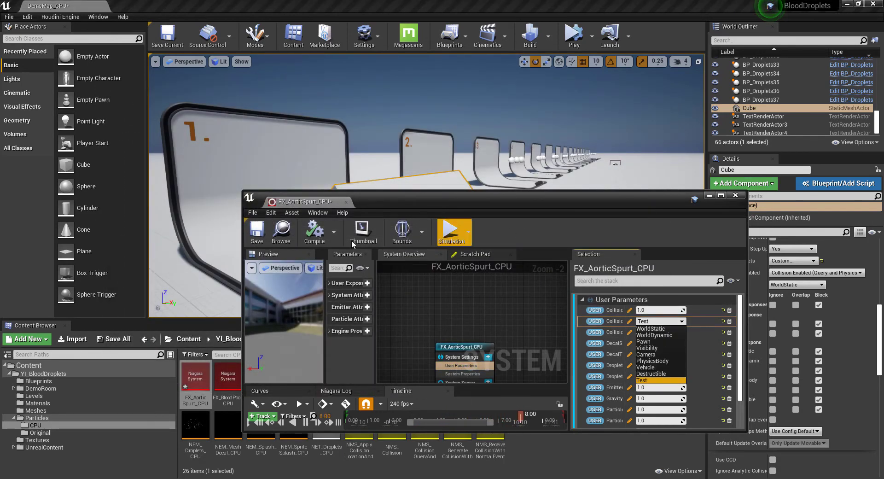
left_click_drag(396, 201, 391, 241)
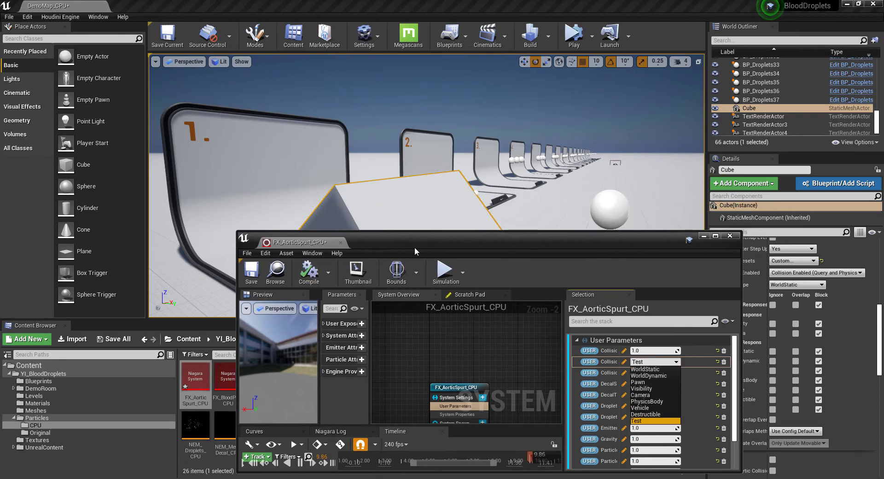
left_click(730, 236)
left_click(730, 236)
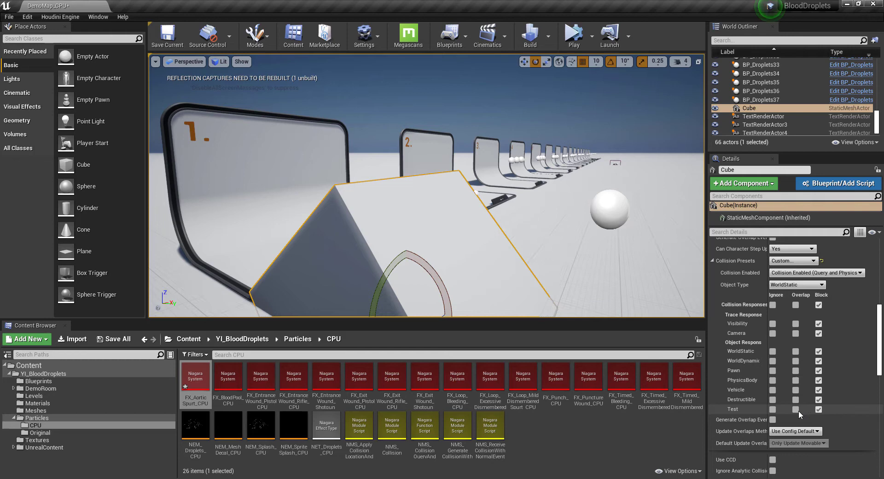
- Simulate the level to check how the blood droplets collide with the tilted cube, then stop the simulation
mouse_move(358, 222)
right_mouse_down()
mouse_move(368, 222)
mouse_move(313, 222)
mouse_move(371, 229)
right_mouse_up()
key("alt+p")
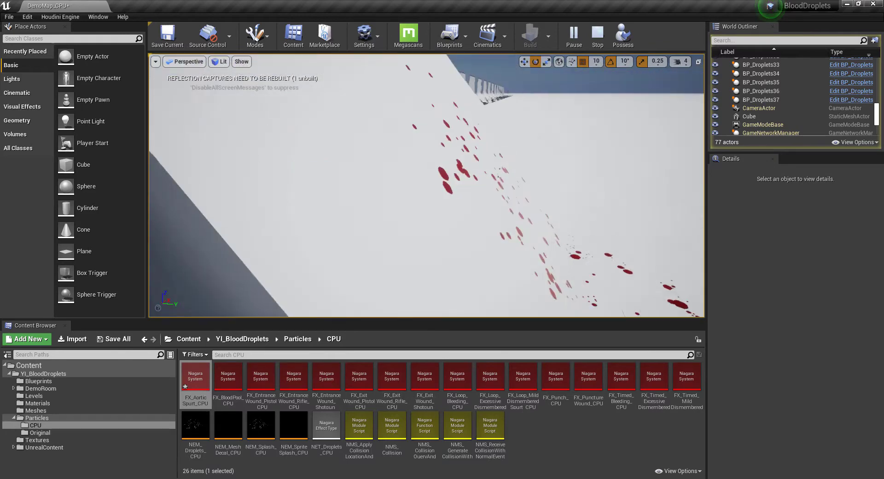
left_click(598, 35)
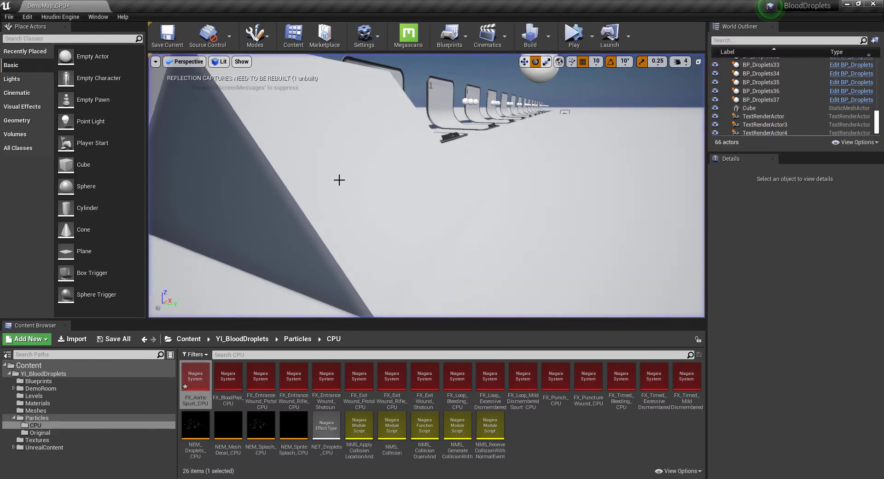
- Select the tilted cube in the level to bring up its collision responses
left_click(339, 179)
right_click_drag(498, 201, 415, 202)
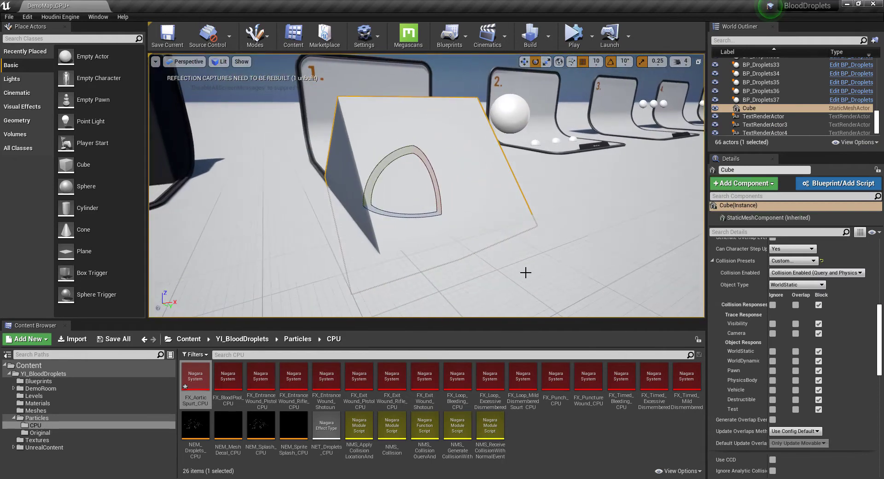
mouse_move(525, 272)
right_mouse_down()
mouse_move(512, 272)
mouse_move(621, 272)
right_mouse_up()
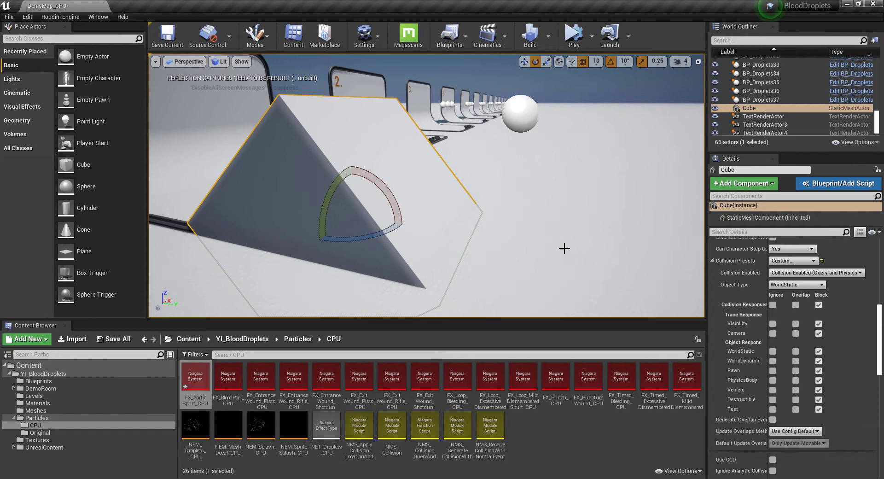
- Set the tilted cube's response to the Test channel to Ignore and simulate the level briefly to check the droplet collisions
right_click_drag(565, 249, 514, 248)
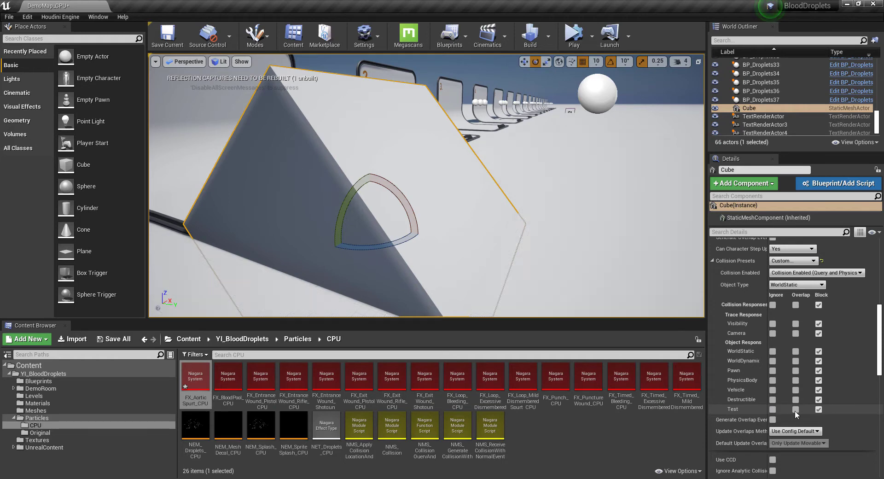
left_click(773, 409)
right_click_drag(571, 281, 415, 173)
key("alt+s")
left_click(473, 208)
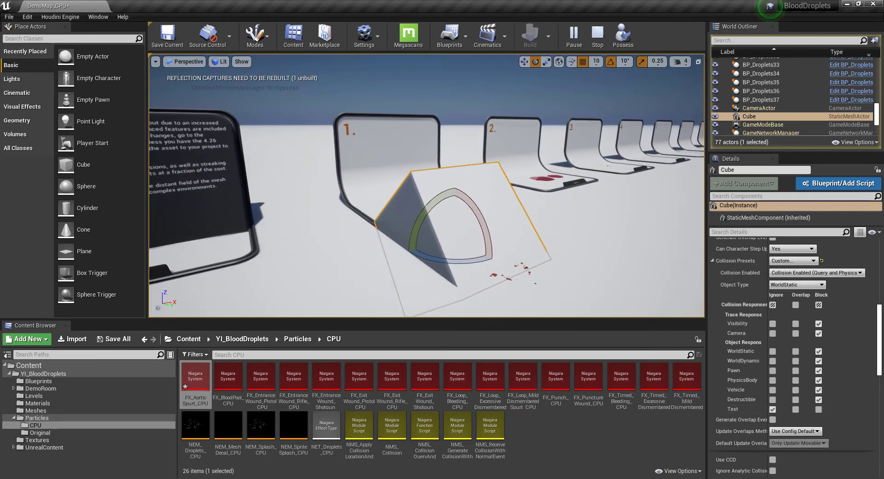
left_click(597, 36)
- In the FX_AorticSpurt_CPU editor, review the ray trace settings of the FX_Droplets Collision module and dismiss the plugin notification
left_click_drag(883, 213, 883, 155)
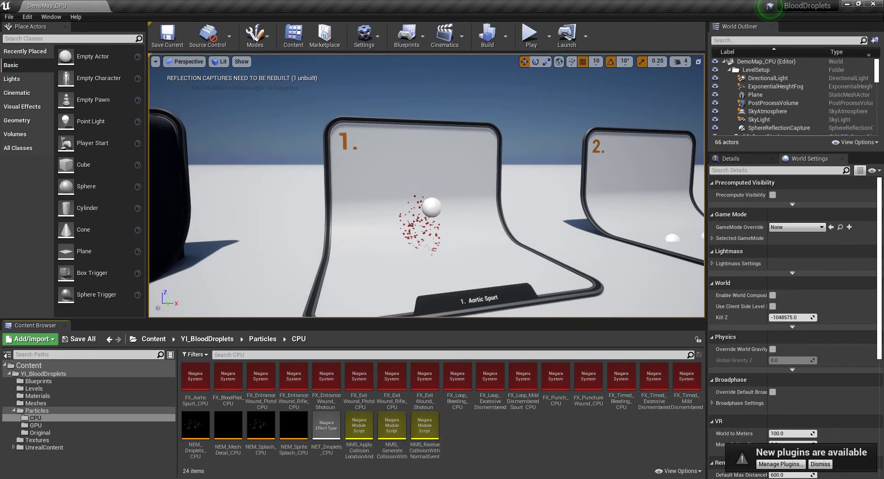
left_click_drag(883, 102, 543, 1)
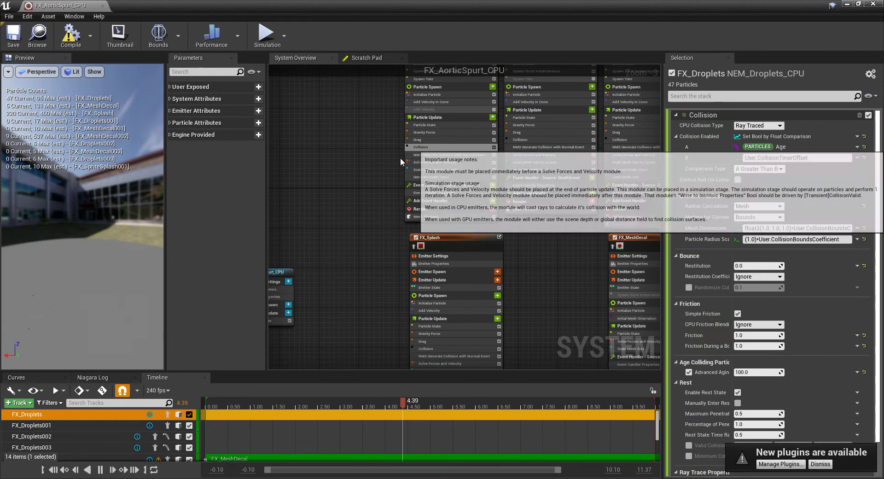
right_click_drag(427, 151, 374, 210)
left_click(381, 210)
scroll(789, 382, "down", 2)
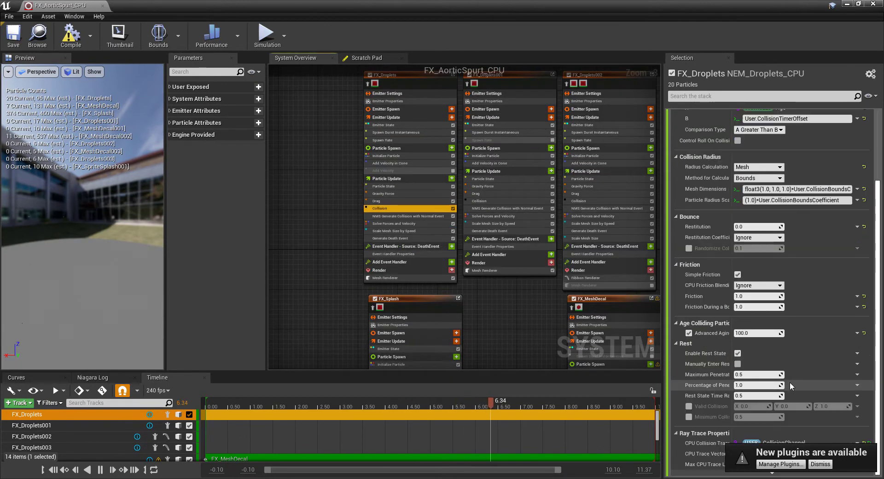
left_click(831, 466)
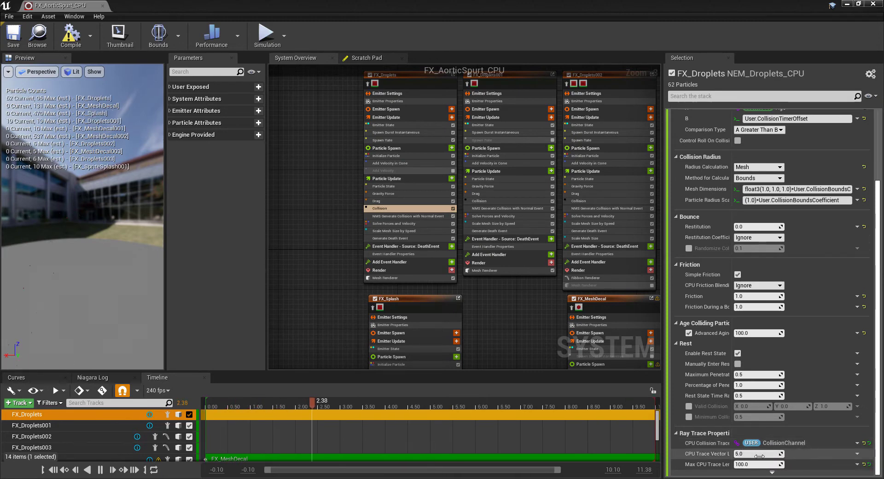
- Review the CollisionChannel options in the FX_AorticSpurt_CPU user parameters, then close the particle system editor
right_click_drag(297, 232, 391, 225)
right_click_drag(347, 297, 386, 256)
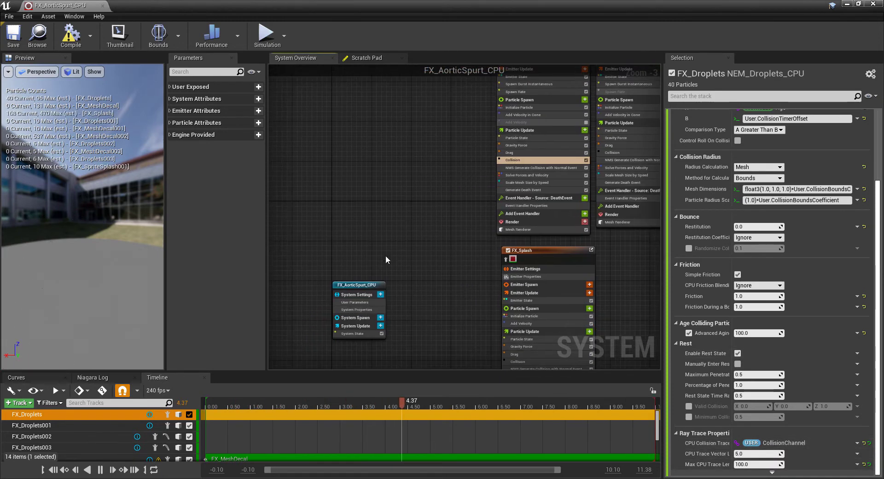
left_click(369, 303)
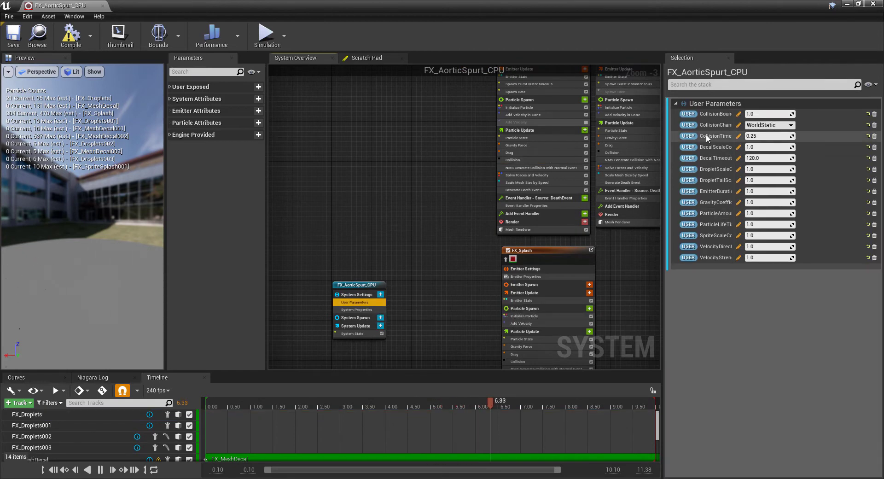
left_click(766, 125)
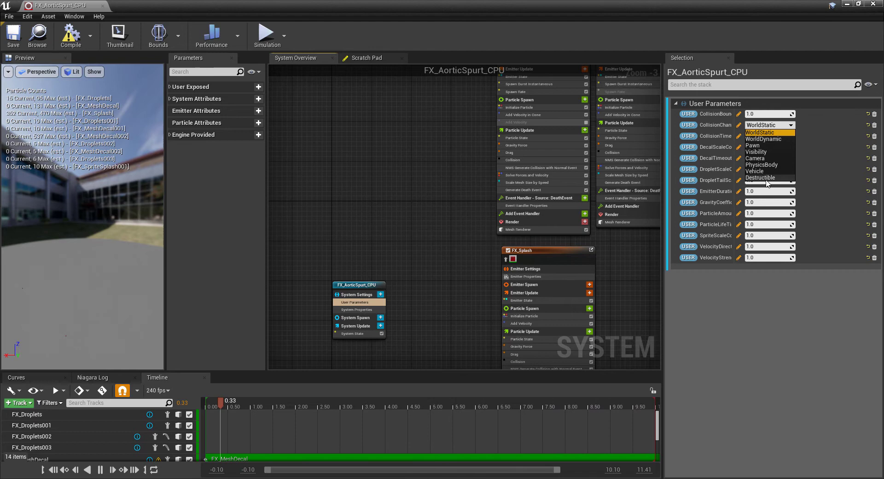
left_click(774, 127)
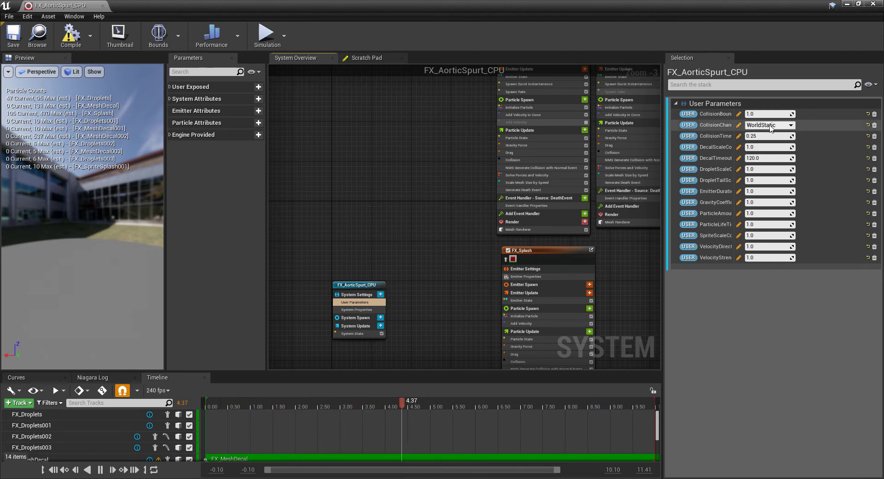
right_click_drag(400, 155, 228, 143)
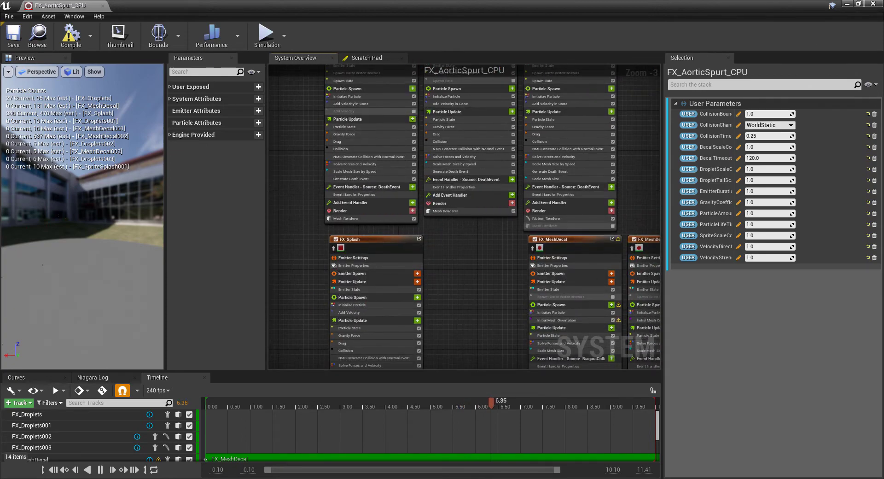
left_click(873, 4)
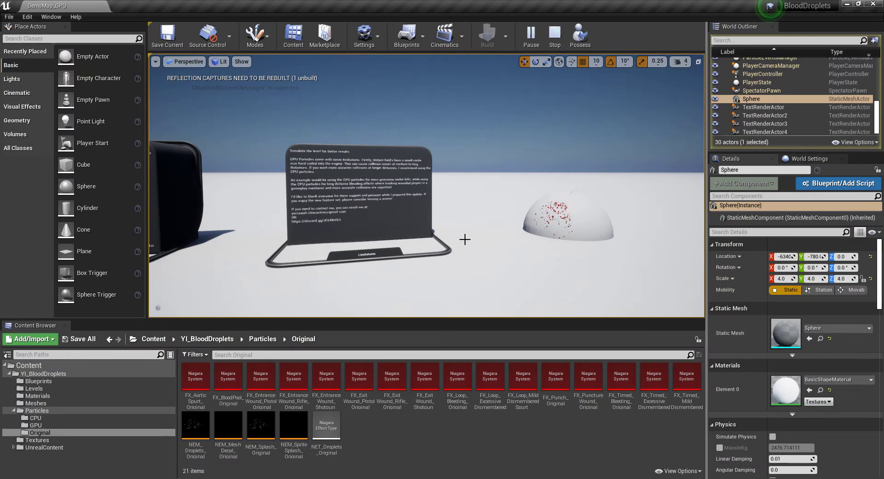
- Approach the half-buried sphere to examine the droplets in the running simulation, then stop the simulation and deselect the sphere
right_click_drag(465, 239, 497, 237)
key("w")
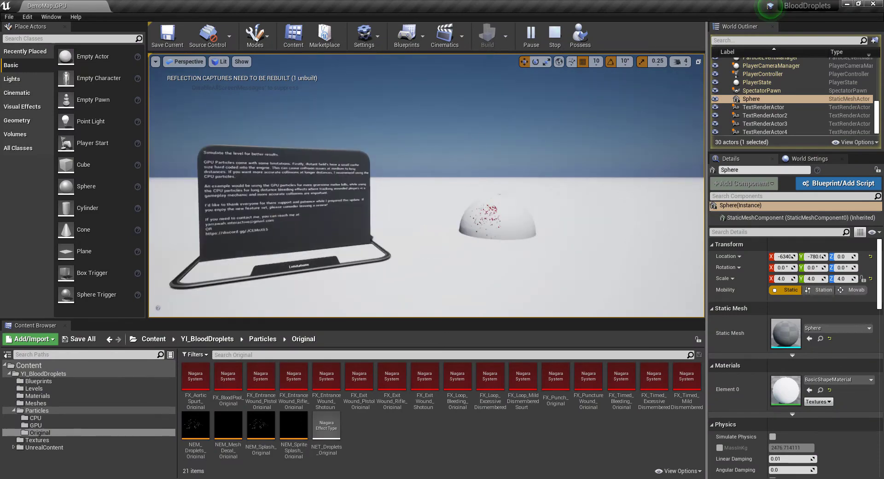
mouse_move(409, 262)
right_mouse_down()
mouse_move(467, 289)
mouse_move(455, 291)
mouse_move(408, 262)
right_mouse_up()
key("w")
key("w")
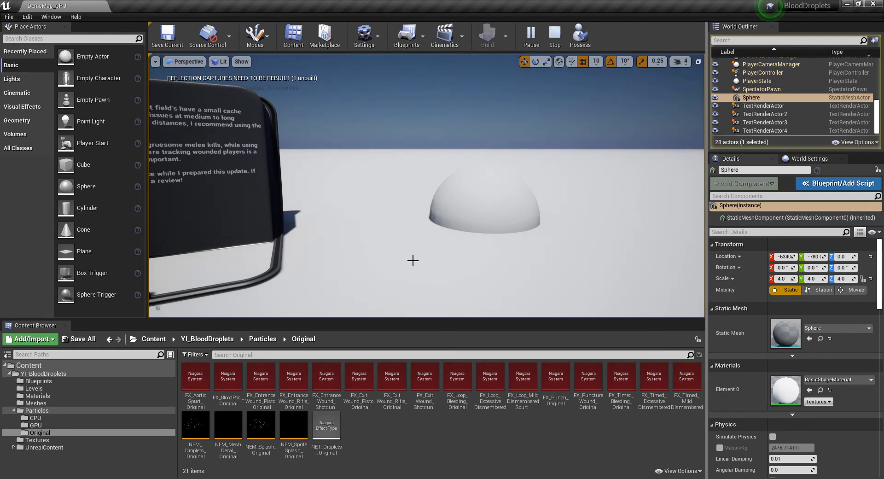
left_click(555, 37)
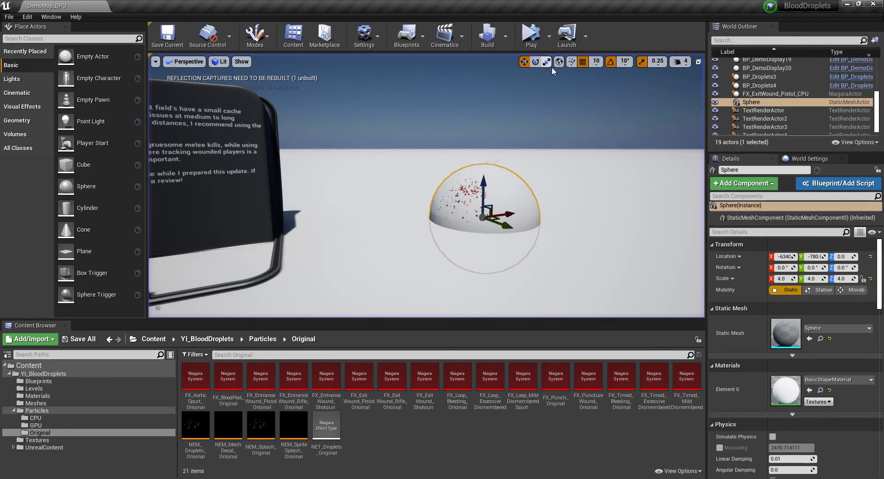
left_click(559, 96)
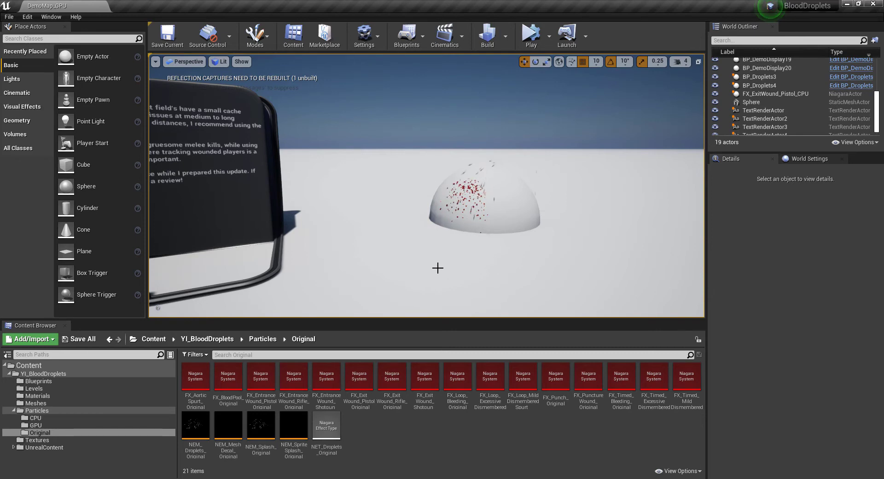
- Examine the blood droplets on the sphere at close range without the level simulating
key("w")
right_click_drag(427, 185, 500, 202)
key("w")
scroll(443, 242, "up", 8)
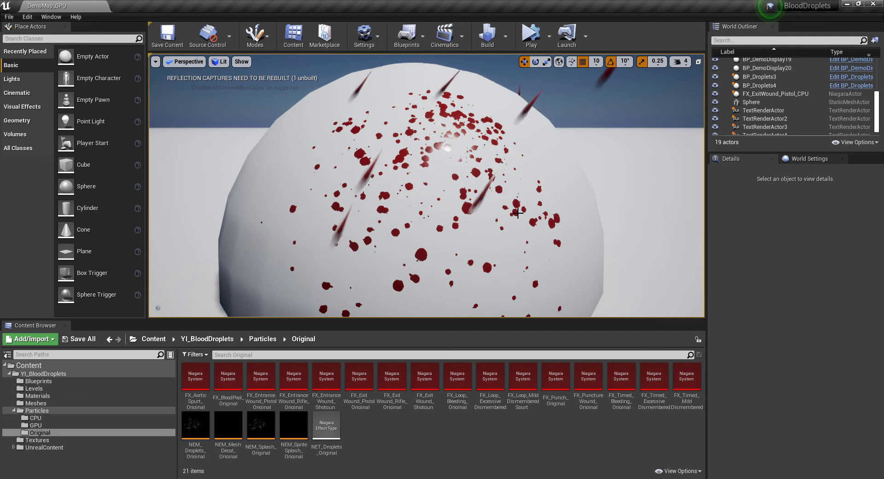
scroll(518, 213, "down", 5)
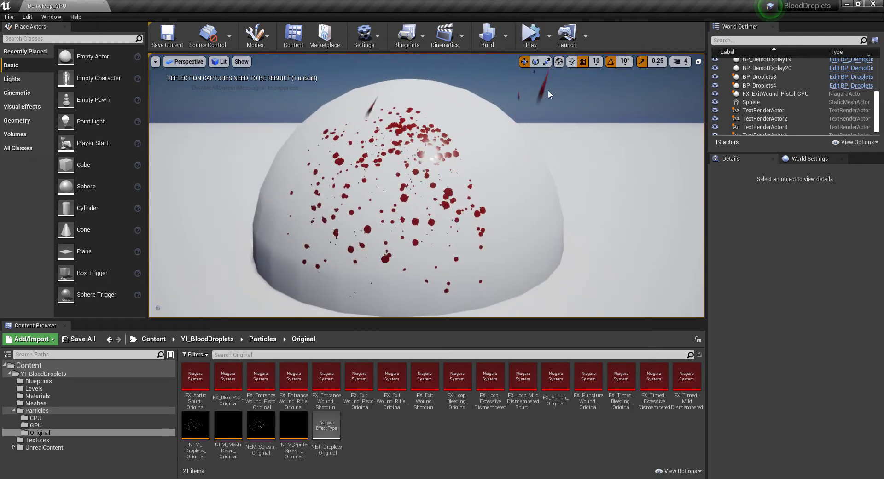
right_click_drag(515, 93, 539, 99)
left_click_drag(472, 51, 474, 78)
- Simulate the level and compare the droplet collisions on the sphere up close and from farther away
left_click(531, 34)
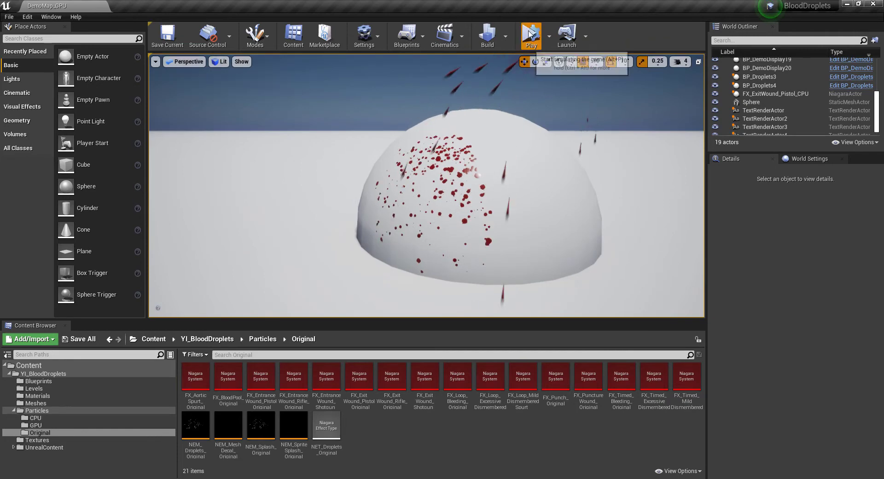
key("w")
mouse_move(454, 170)
right_mouse_down()
mouse_move(475, 183)
mouse_move(472, 169)
mouse_move(447, 179)
mouse_move(463, 183)
right_mouse_up()
right_click_drag(497, 208, 505, 208)
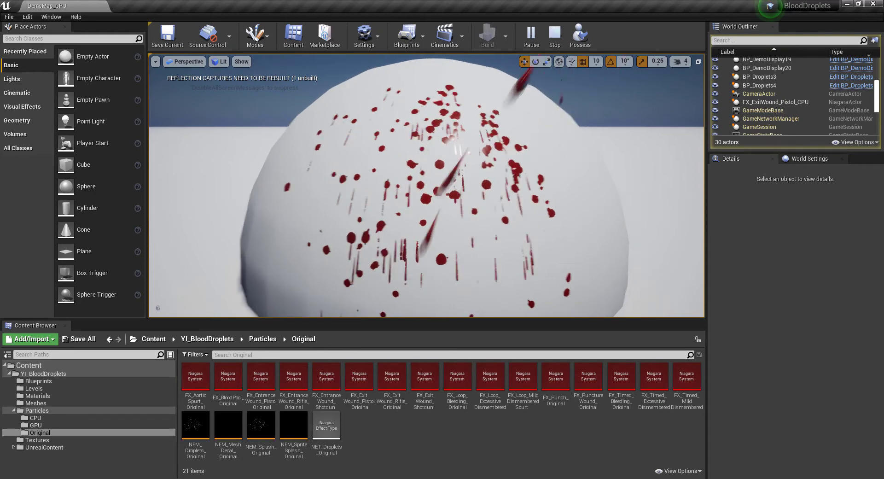
key("s")
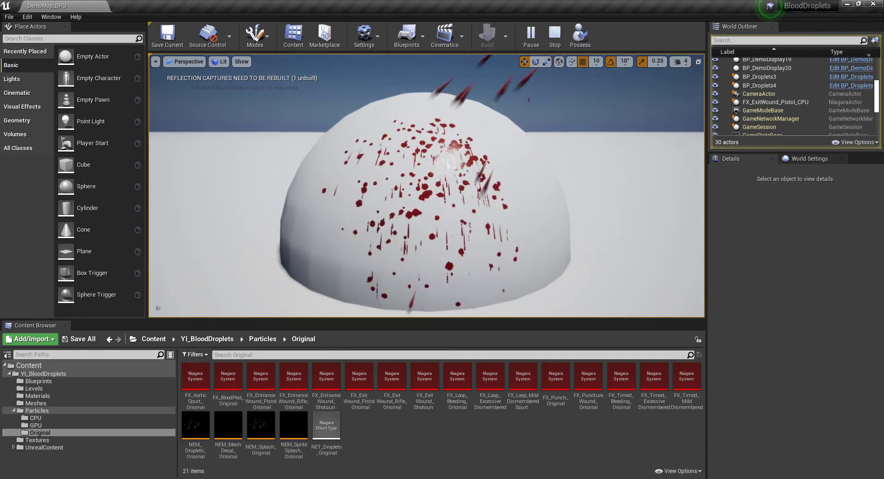
key("w")
mouse_move(427, 186)
right_mouse_down()
mouse_move(406, 203)
mouse_move(432, 176)
right_mouse_up()
key("s")
key("s")
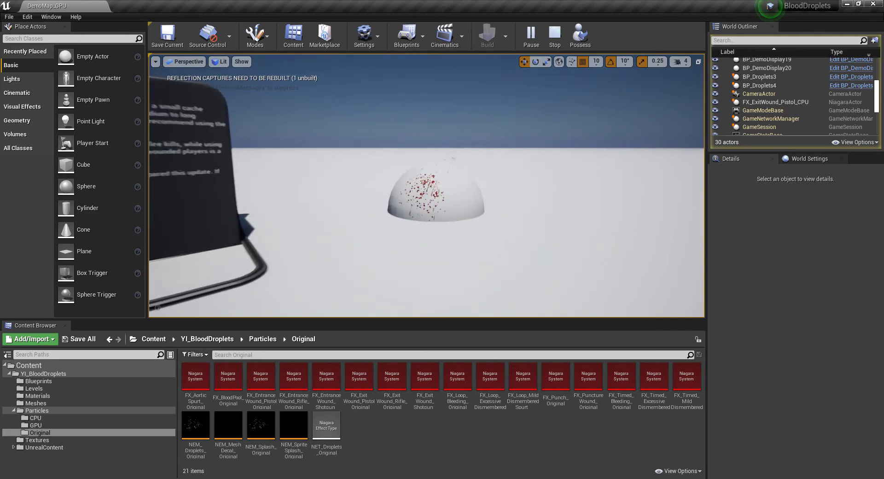
key("s")
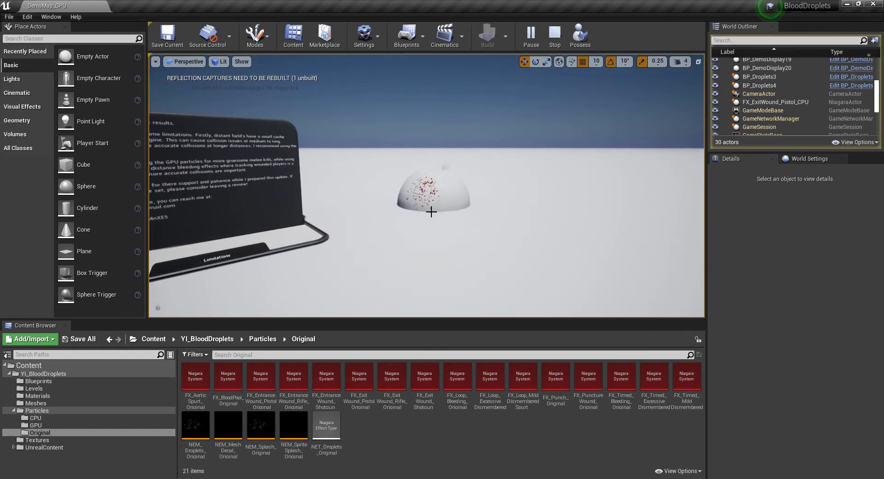
- Fly around the sphere during the simulation to examine the droplets and streaks from different angles
right_click_drag(431, 212, 482, 221)
key("w")
key("w")
key("w")
key("d")
key("e")
key("d")
key("q")
key("a")
key("s")
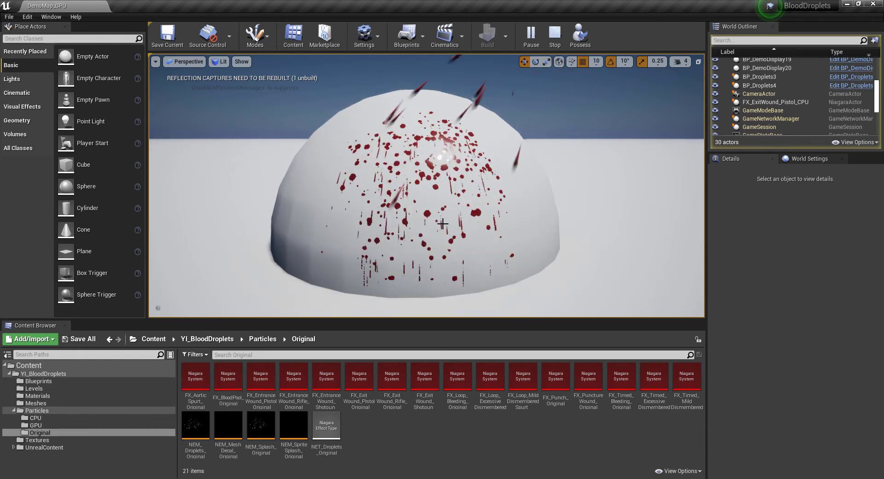
- Open the project settings and search them for "distant"
left_click(27, 16)
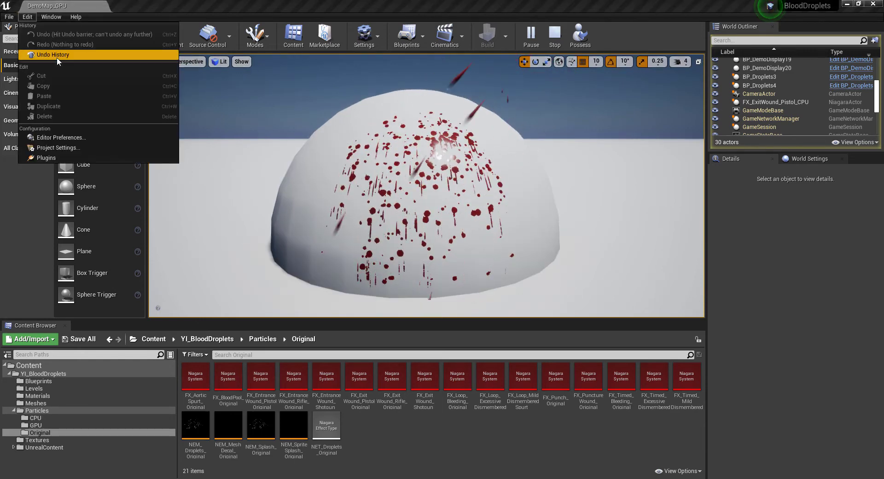
left_click(95, 148)
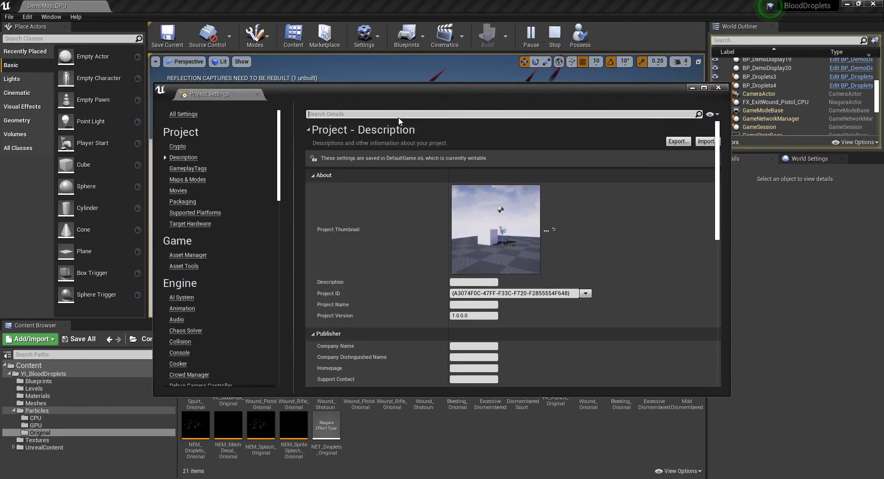
left_click(398, 114)
type("dista")
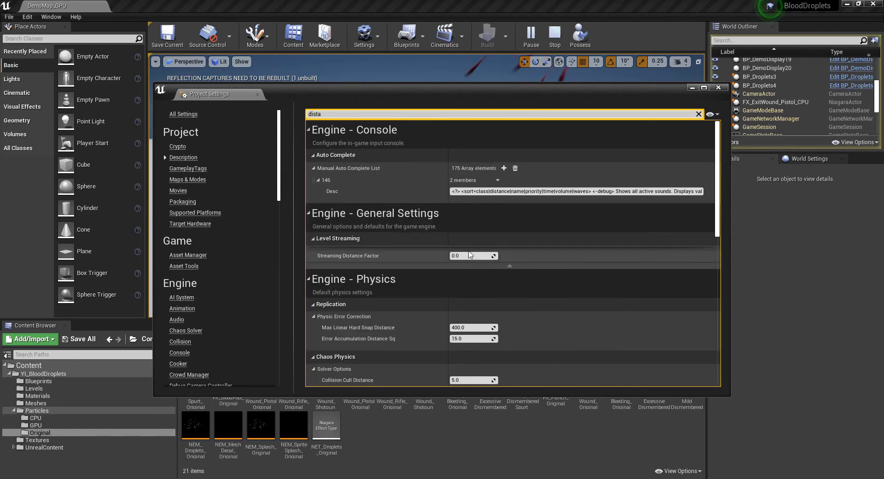
scroll(502, 250, "down", 3)
type("nt")
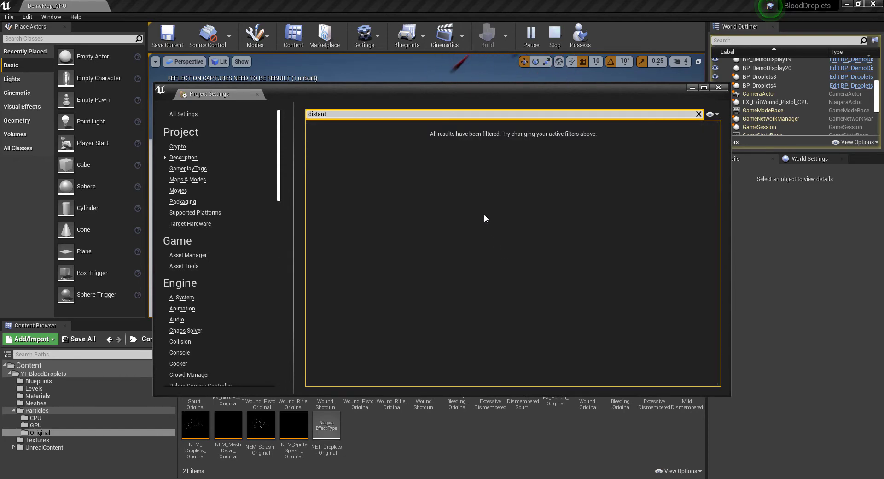
- Search for "generate di", review the Generate Mesh Distance Fields option in the Rendering settings, and close the project settings
key("BackSpace")
key("BackSpace")
key("BackSpace")
key("BackSpace")
key("BackSpace")
key("BackSpace")
key("BackSpace")
type("generate di")
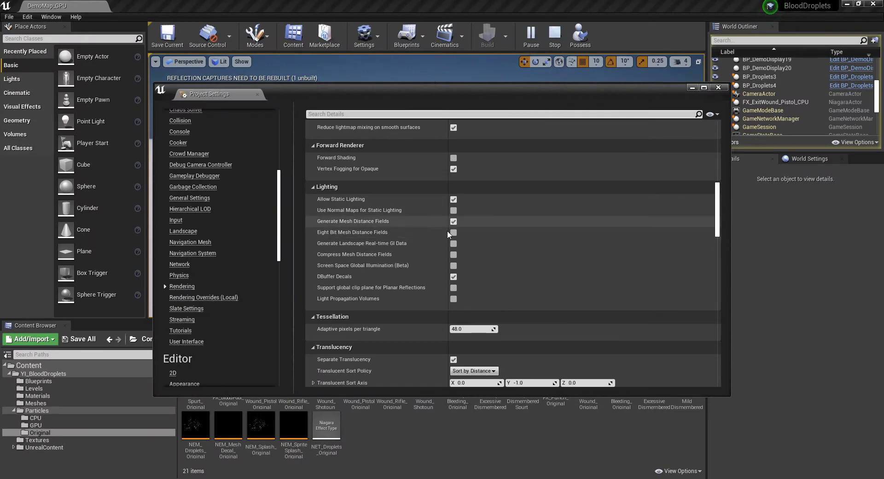
left_click(454, 221)
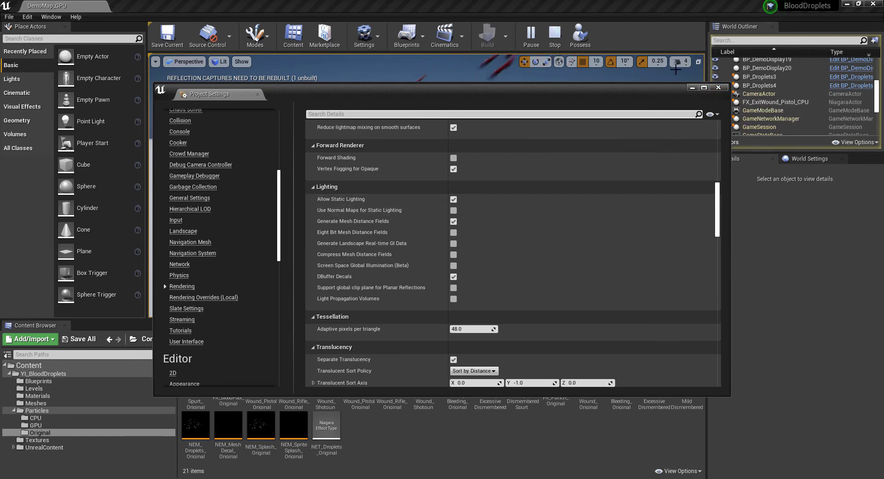
left_click(718, 88)
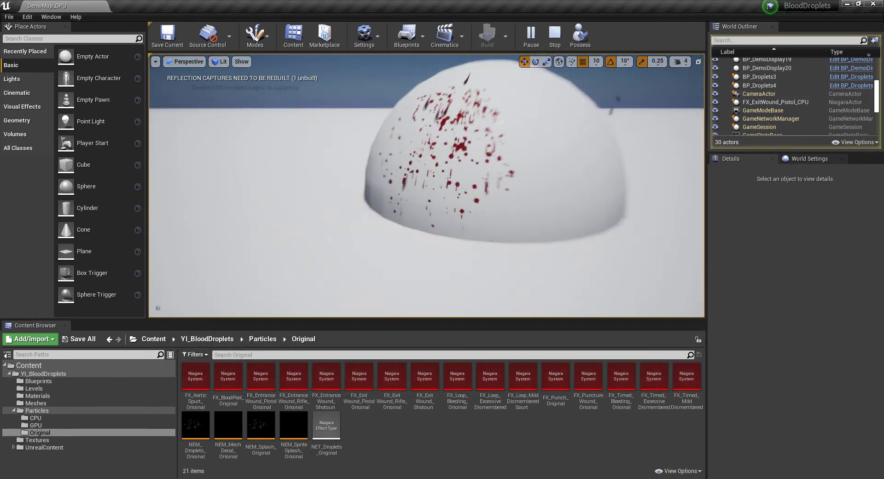
- View the droplet collisions on the sphere from several distances, look at the viewport show flags, and select the sphere
right_click_drag(551, 163, 550, 138)
key("s")
key("s")
right_click_drag(470, 180, 507, 175)
key("w")
right_click_drag(456, 244, 456, 244)
right_click_drag(493, 273, 463, 266)
key("s")
key("w")
left_click(247, 62)
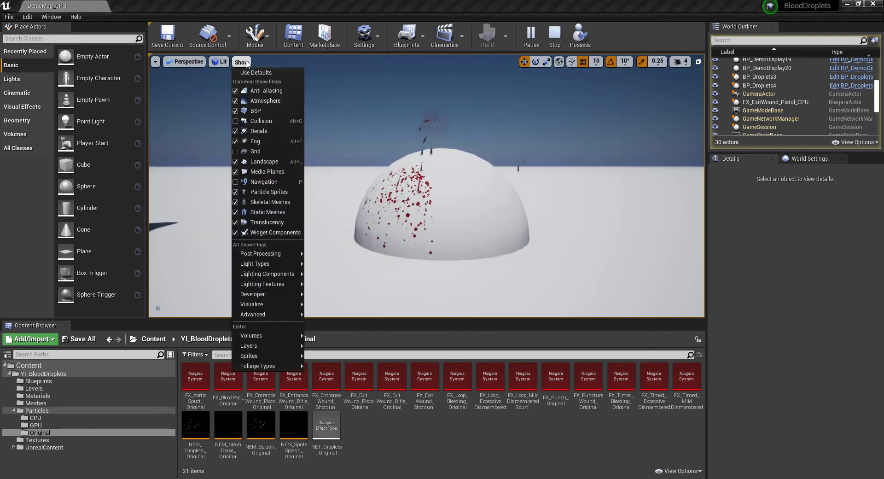
left_click(448, 188)
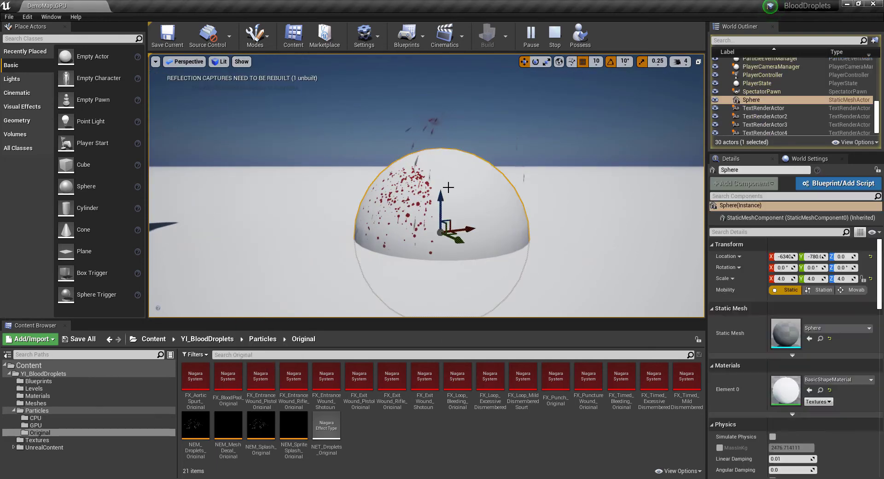
- Look at the CPU particle folder, then show the contents of the GPU particle folder
left_click(111, 418)
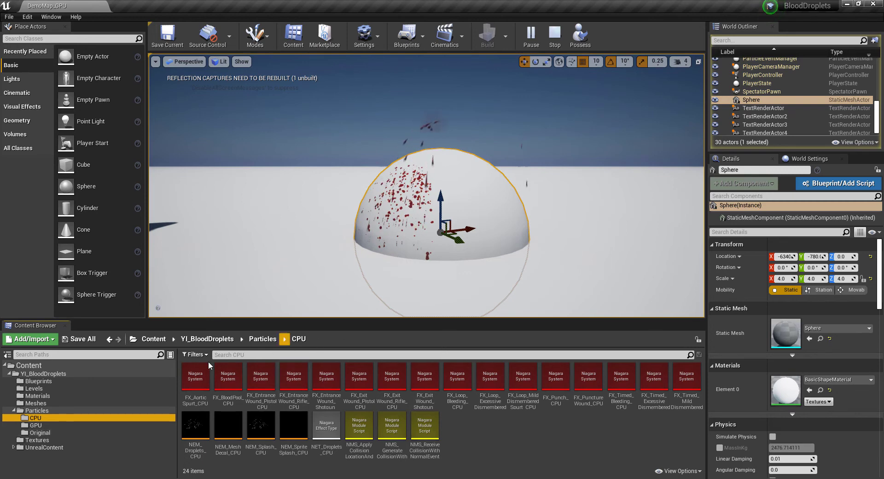
left_click(53, 424)
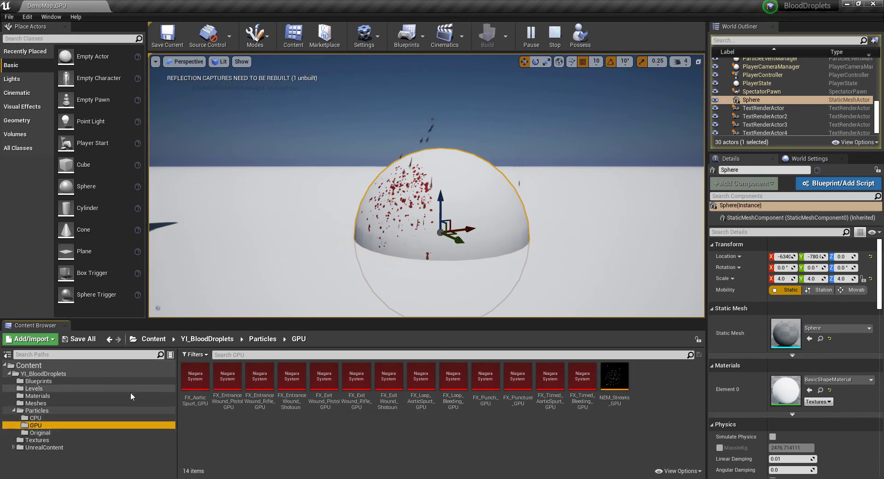
- Examine the simulated droplets colliding with the sphere from several angles, and stop the simulation
key("w")
right_click_drag(341, 258, 406, 280)
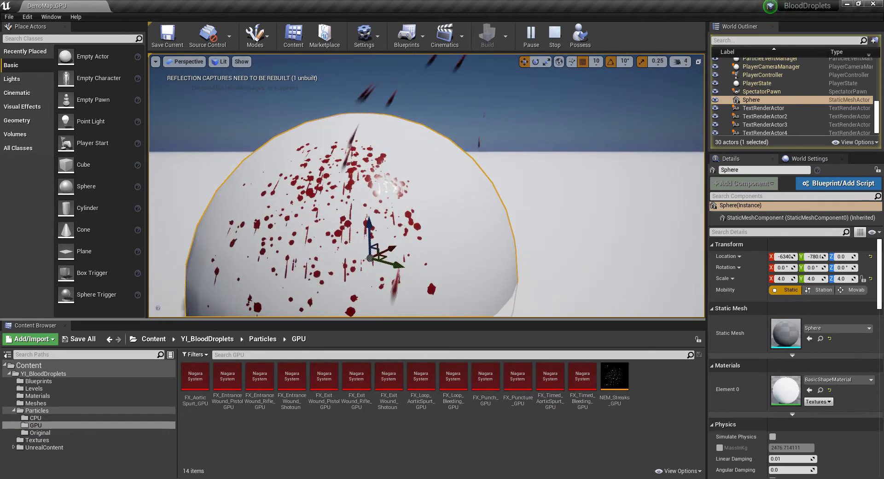
left_click_drag(342, 218, 315, 229)
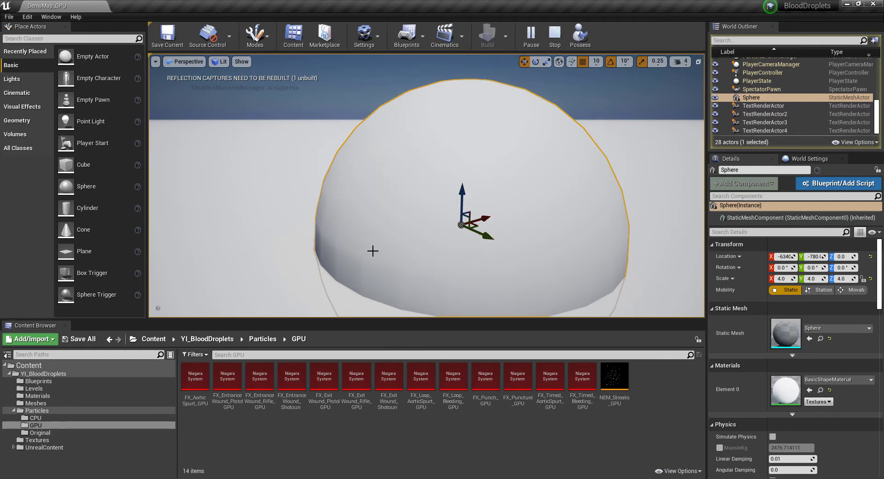
left_click(553, 38)
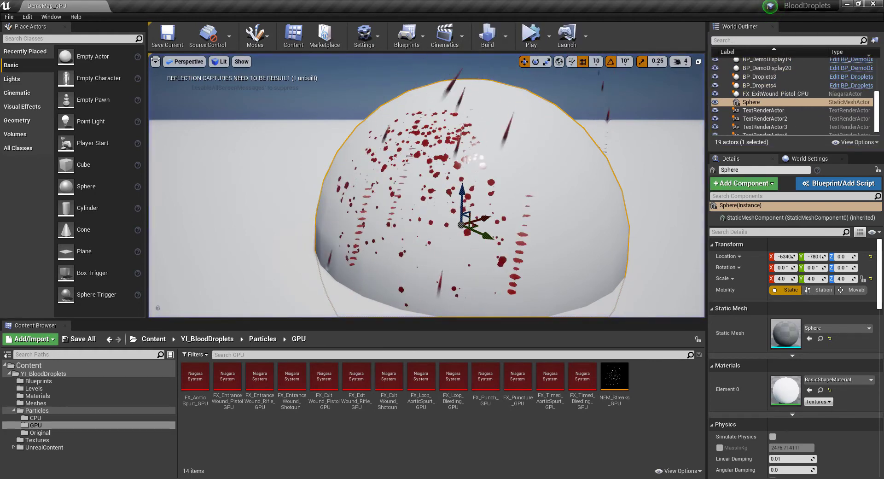
- Examine the droplet streaks on the sphere in the editor, reselect the sphere, and briefly run the simulation again for comparison
right_click_drag(276, 185, 253, 185)
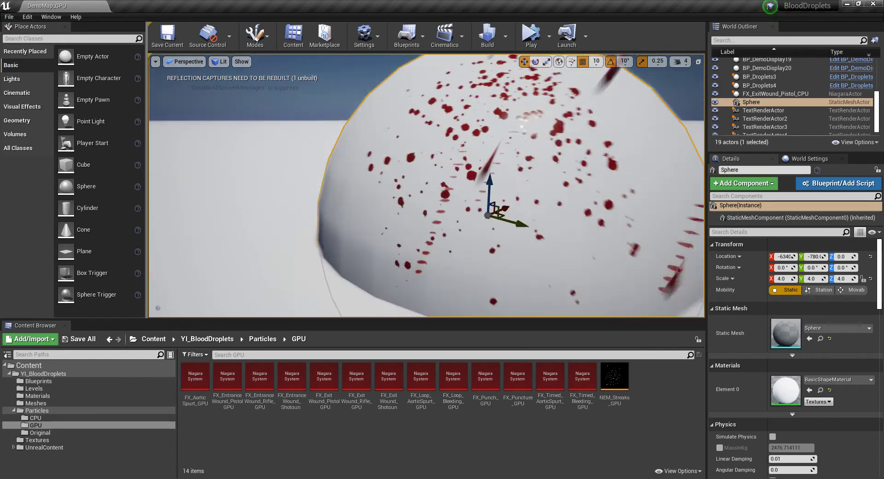
right_click_drag(421, 240, 410, 236)
left_click(448, 238)
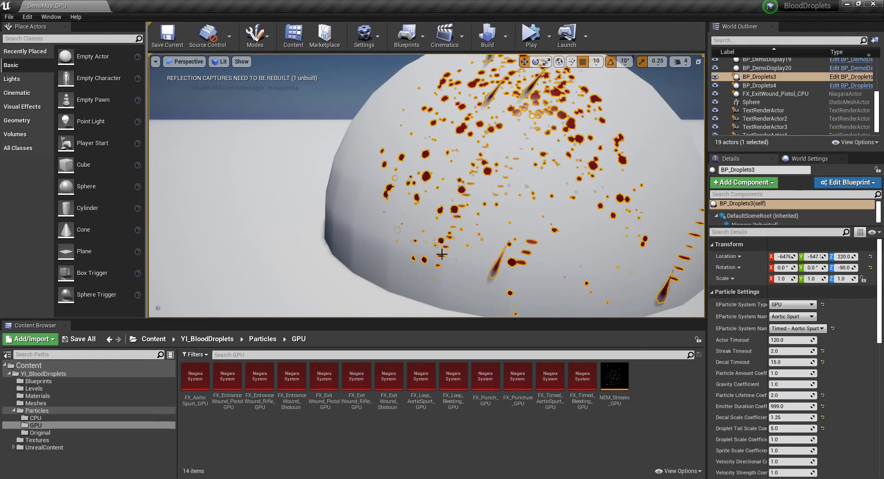
left_click(342, 155)
mouse_move(428, 203)
right_mouse_down()
mouse_move(428, 217)
mouse_move(437, 214)
right_mouse_up()
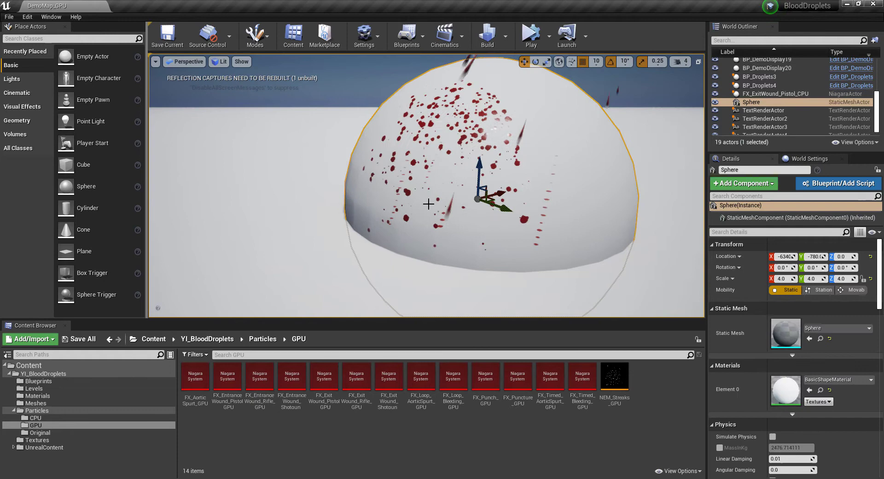
left_click(531, 36)
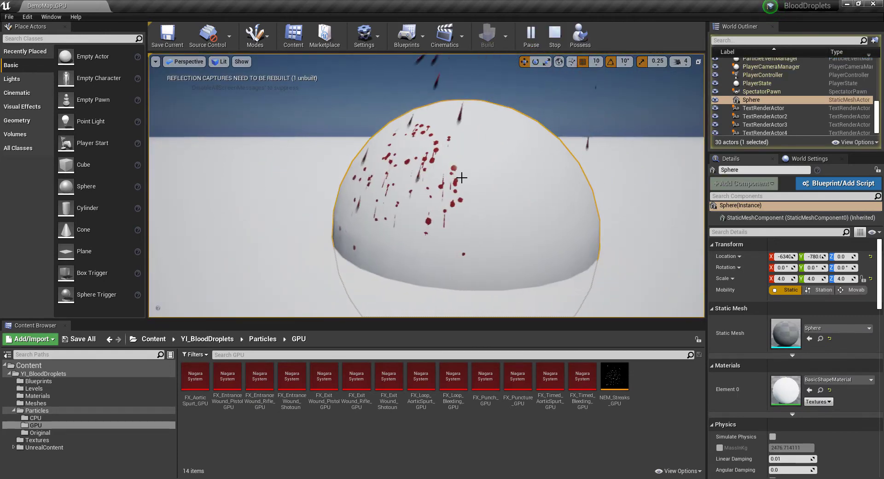
key("Escape")
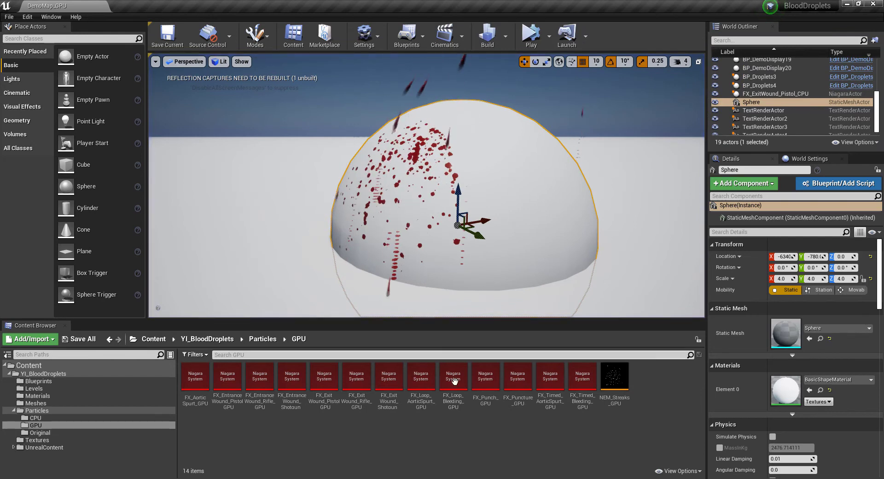
- Turn on the viewport's Global DistanceField visualization, and replace it with the Mesh DistanceFields visualization
left_click(242, 61)
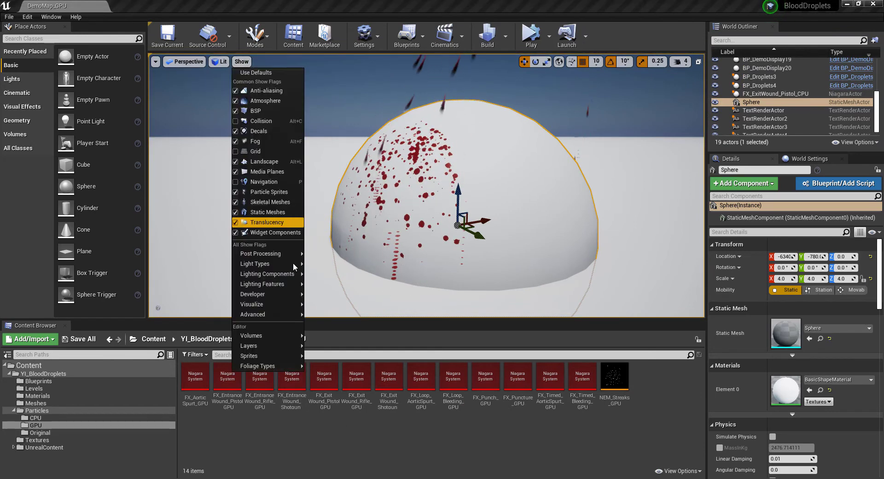
mouse_move(284, 307)
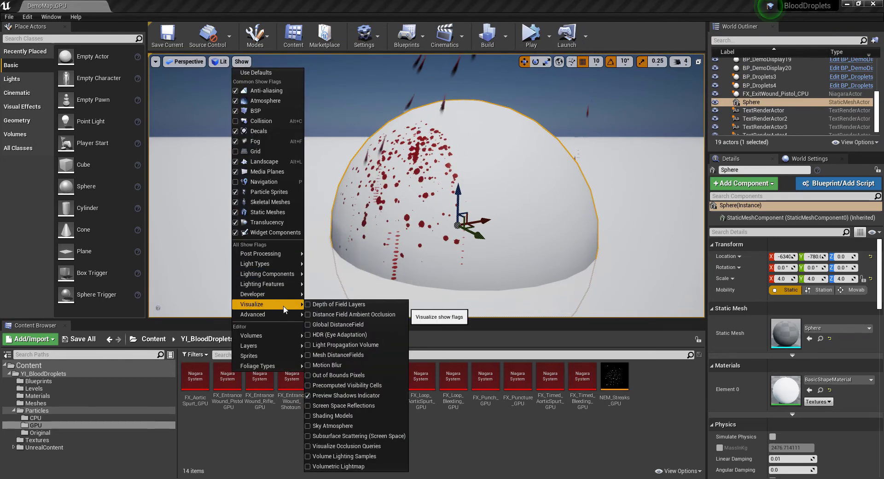
left_click(310, 325)
left_click(241, 62)
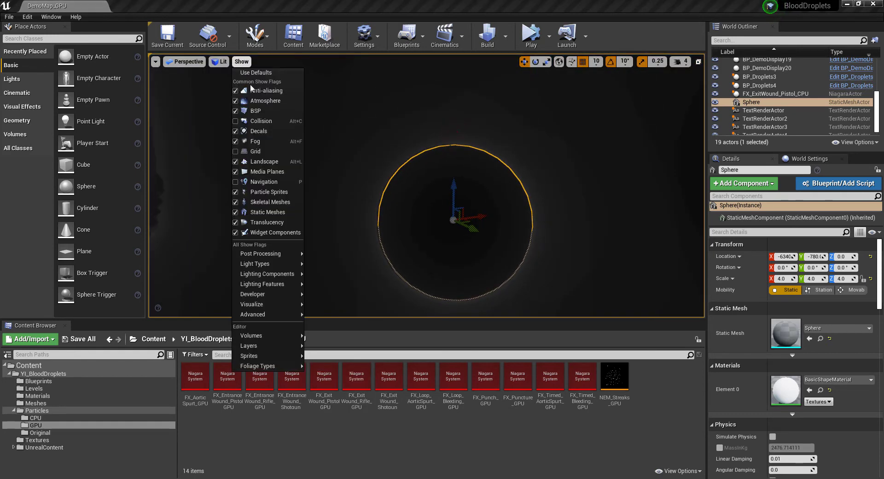
mouse_move(274, 308)
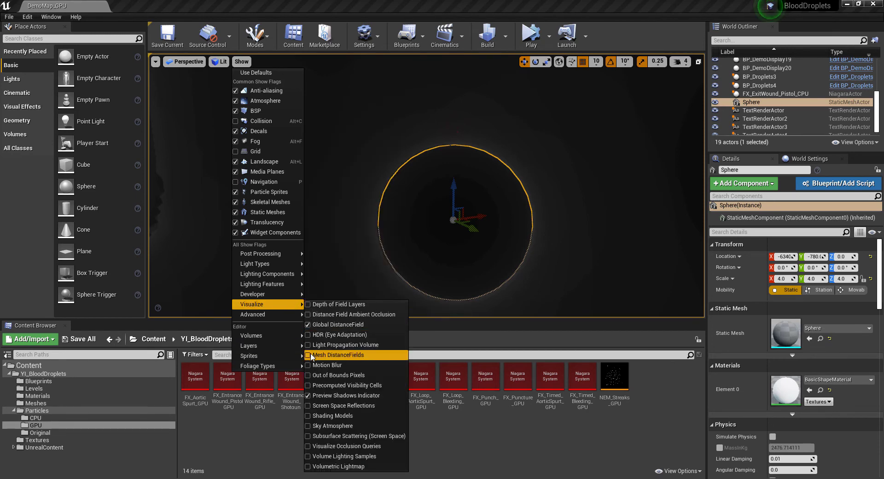
left_click(318, 324)
- Examine the mesh distance fields of the sphere and the demo displays from close up and far away
left_click(387, 205)
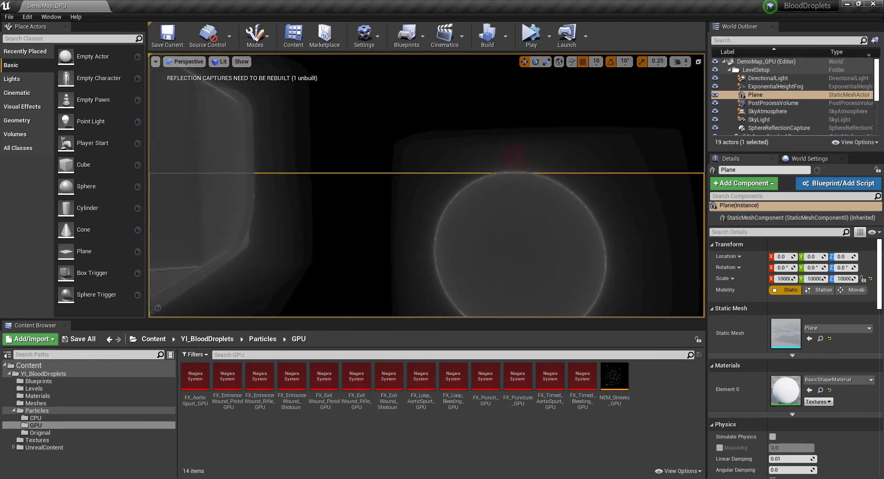
mouse_move(387, 205)
right_mouse_down()
mouse_move(336, 196)
mouse_move(368, 203)
mouse_move(364, 219)
mouse_move(374, 214)
right_mouse_up()
key("s")
scroll(427, 184, "down", 5)
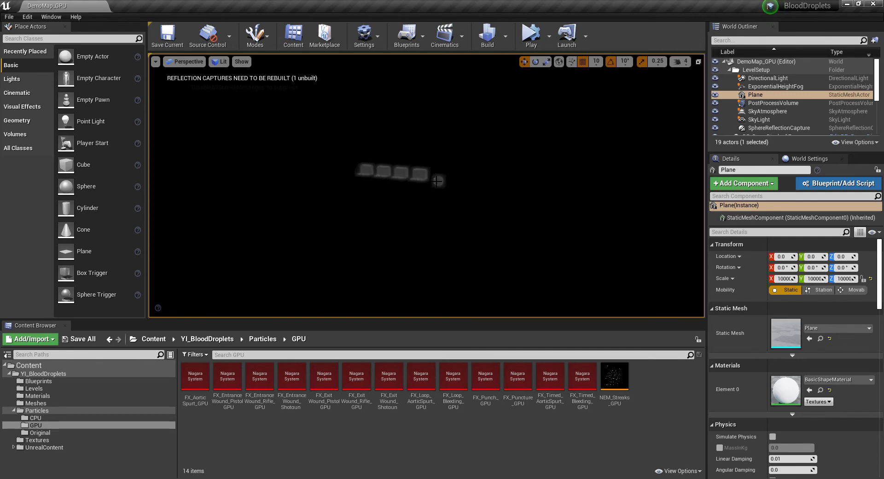
key("w")
mouse_move(442, 180)
right_mouse_down()
mouse_move(452, 161)
mouse_move(446, 182)
right_mouse_up()
scroll(441, 179, "up", 6)
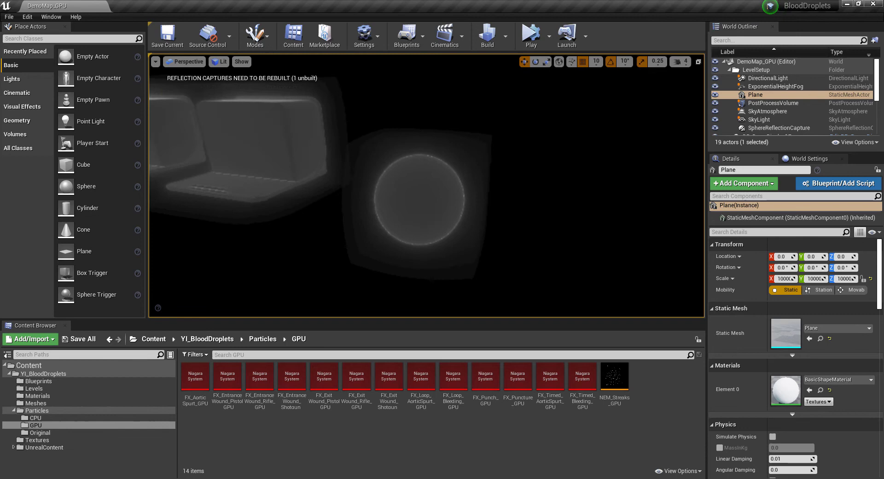
- Turn the Global DistanceField visualization back on and view the sphere and demo displays with it
left_click(241, 61)
mouse_move(296, 301)
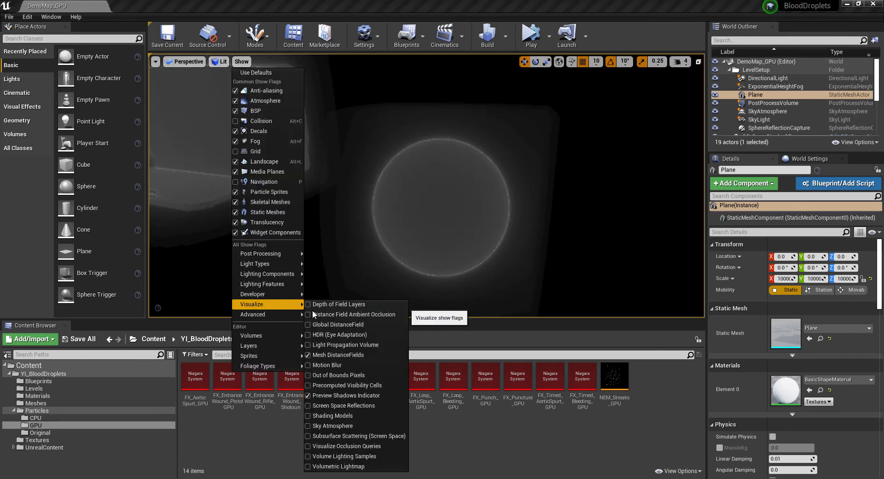
left_click(308, 325)
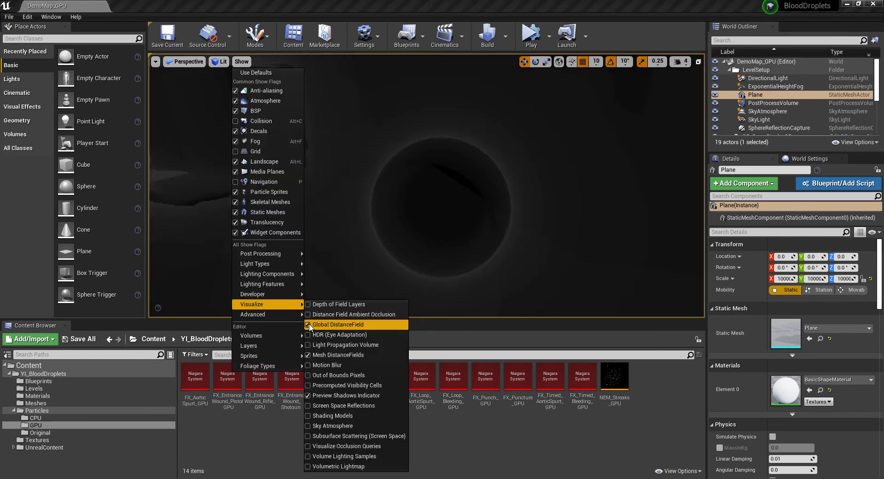
left_click(348, 224)
right_click_drag(284, 170, 256, 151)
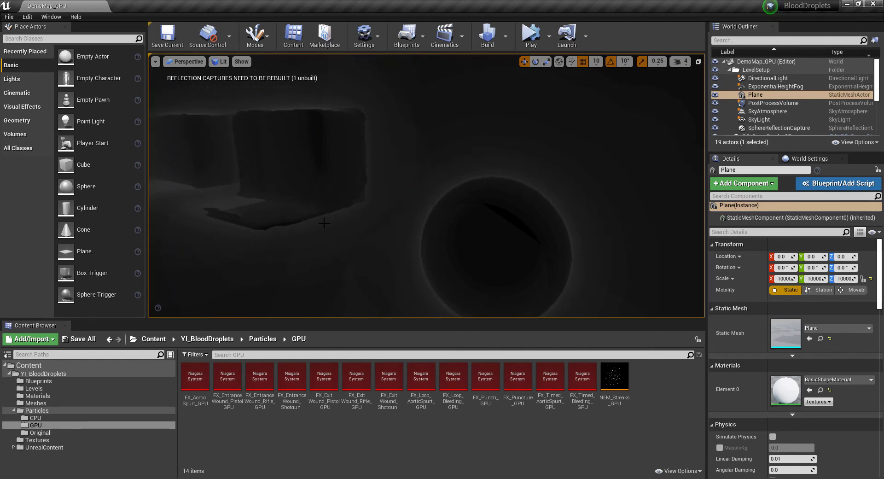
right_click_drag(325, 224, 316, 228)
- Select the Limitations demo display beside the sphere and compare its normal view with its global distance field
left_click(287, 208)
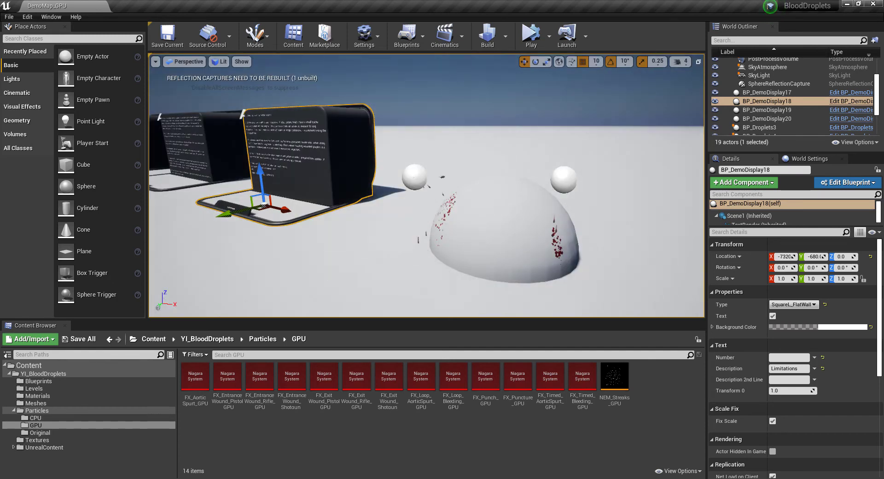
left_click(310, 233)
left_click(286, 216)
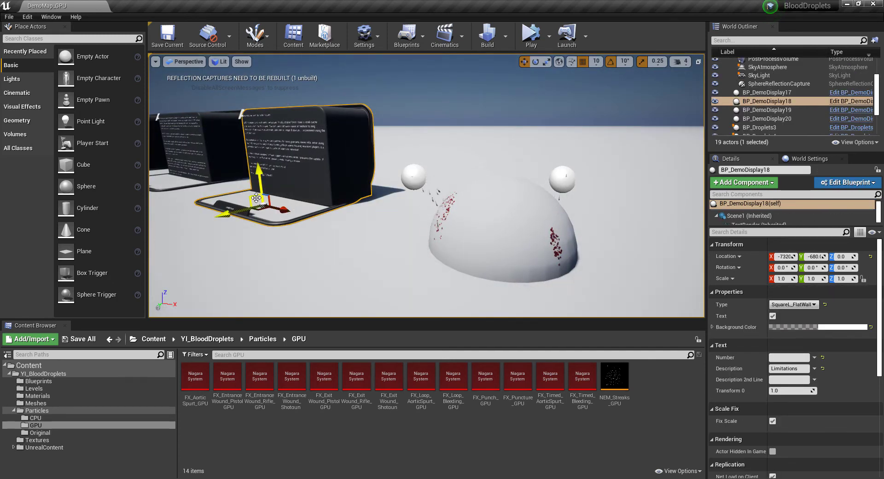
key("g")
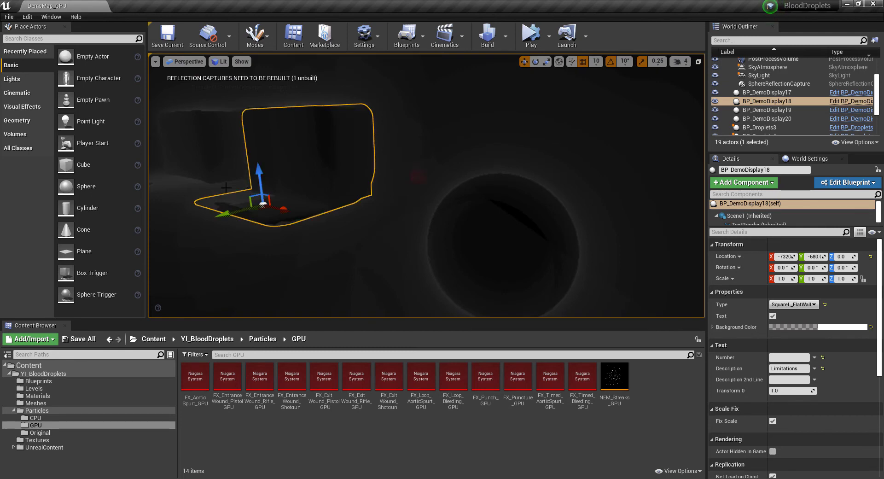
left_click(231, 195)
left_click(253, 206)
key("f")
- Examine the area around the demo displays by moving repeatedly nearer and farther
mouse_move(426, 185)
right_mouse_down()
mouse_move(367, 198)
mouse_move(413, 198)
mouse_move(437, 184)
mouse_move(422, 187)
mouse_move(452, 184)
mouse_move(409, 185)
right_mouse_up()
key("w")
key("s")
key("s")
key("w")
key("w")
key("s")
key("s")
right_click_drag(361, 208, 468, 225)
- Select the sphere and examine its global distance field from close up and from a distance
left_click(502, 218)
key("w")
key("g")
key("w")
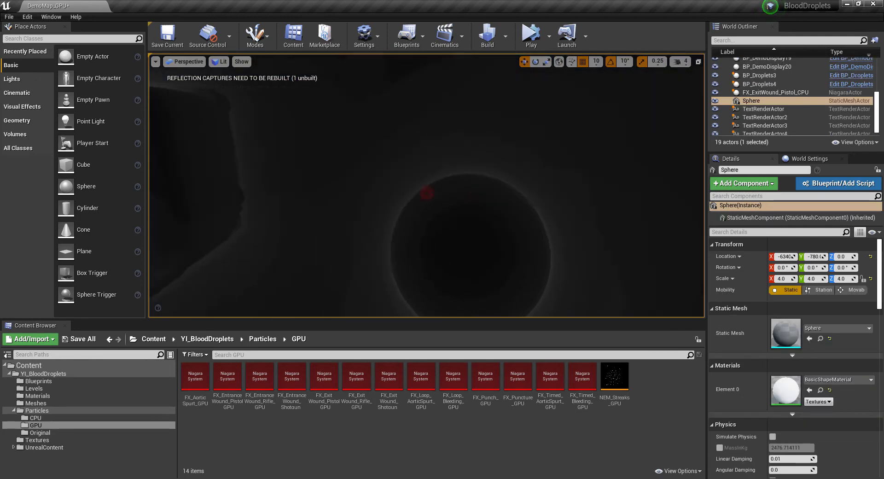
key("s")
right_click_drag(427, 193, 387, 226)
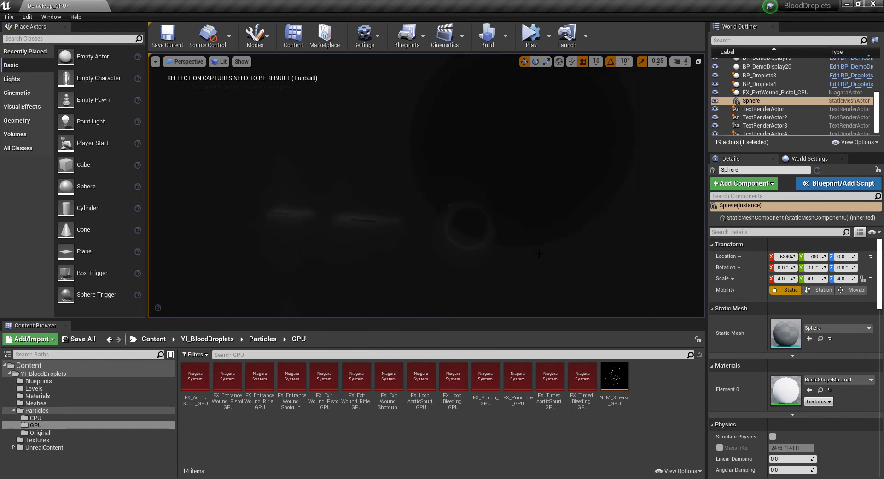
- In the world settings, set the global distance field view distance to 20000 and reset the default max distance field value to 600
left_click(811, 159)
scroll(801, 322, "down", 3)
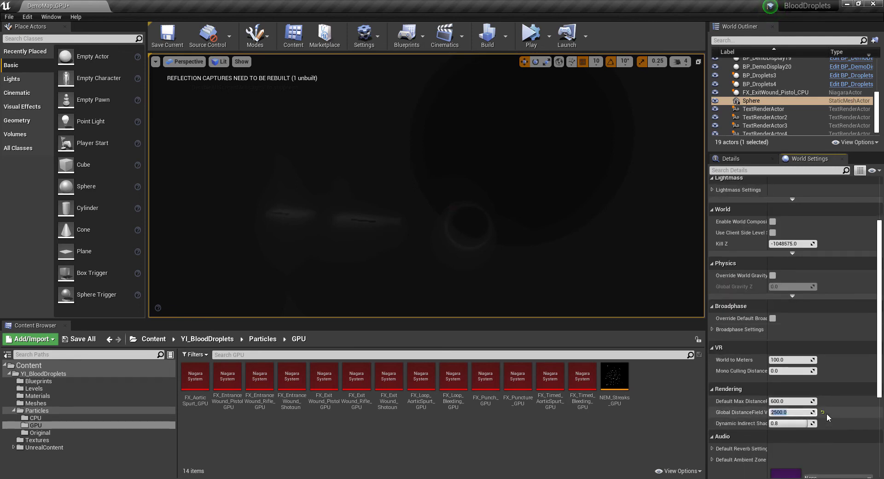
type("20000")
key("Return")
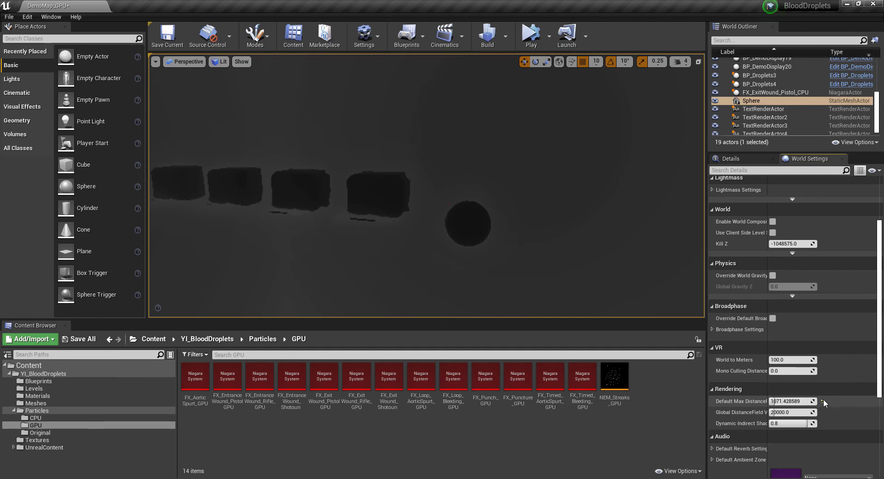
left_click(824, 400)
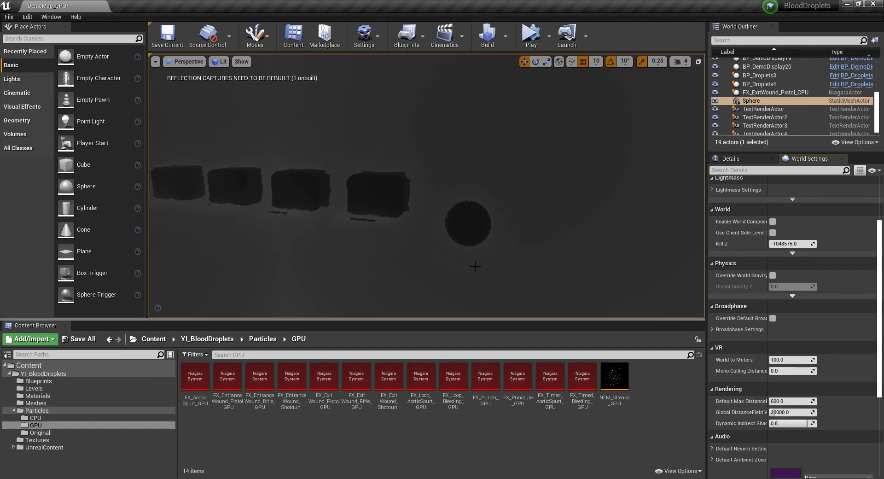
- Examine the precision of the global distance field close up around the demo displays
mouse_move(475, 267)
right_mouse_down()
mouse_move(359, 239)
mouse_move(318, 239)
mouse_move(446, 239)
mouse_move(460, 259)
mouse_move(472, 235)
mouse_move(485, 256)
right_mouse_up()
scroll(472, 235, "up", 2)
scroll(358, 201, "up", 3)
scroll(358, 202, "up", 5)
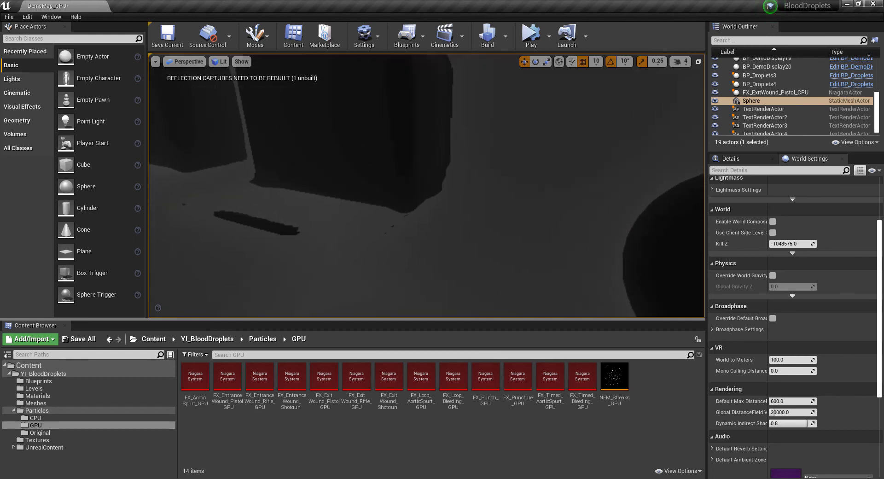
mouse_move(358, 201)
right_mouse_down()
mouse_move(321, 215)
mouse_move(358, 201)
right_mouse_up()
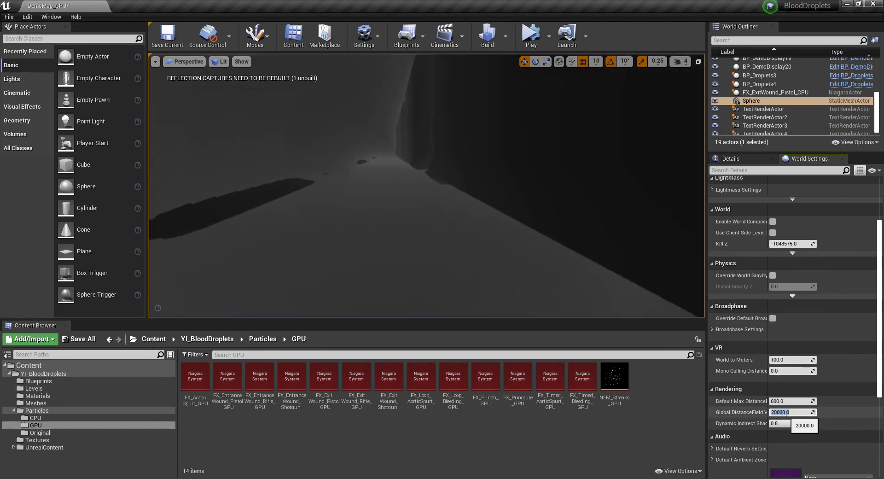
- Set the global distance field view distance to 1500 and compare the field around the displays and sphere
key("Return")
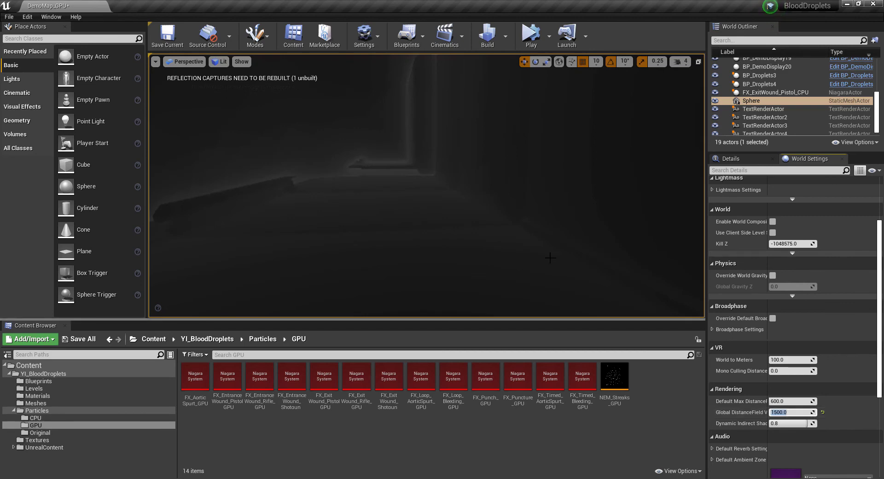
right_click_drag(546, 254, 548, 255)
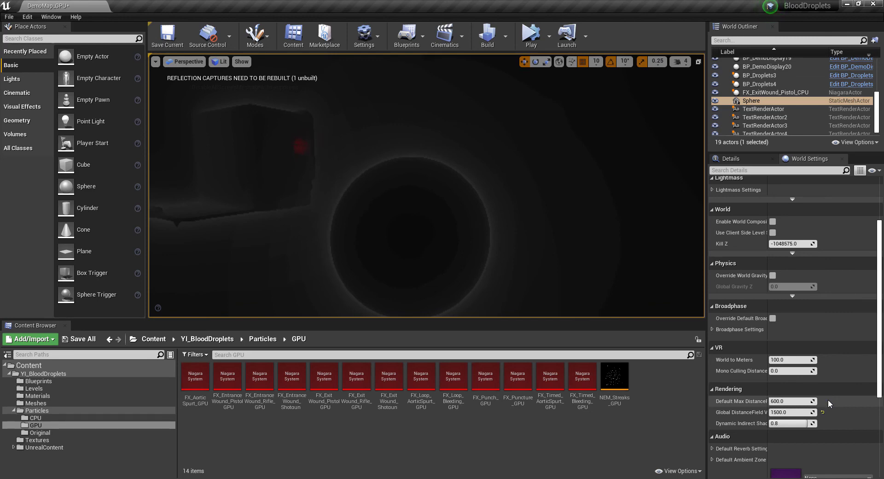
right_click_drag(612, 258, 592, 257)
mouse_move(427, 185)
right_mouse_down()
mouse_move(442, 185)
mouse_move(415, 185)
mouse_move(427, 185)
right_mouse_up()
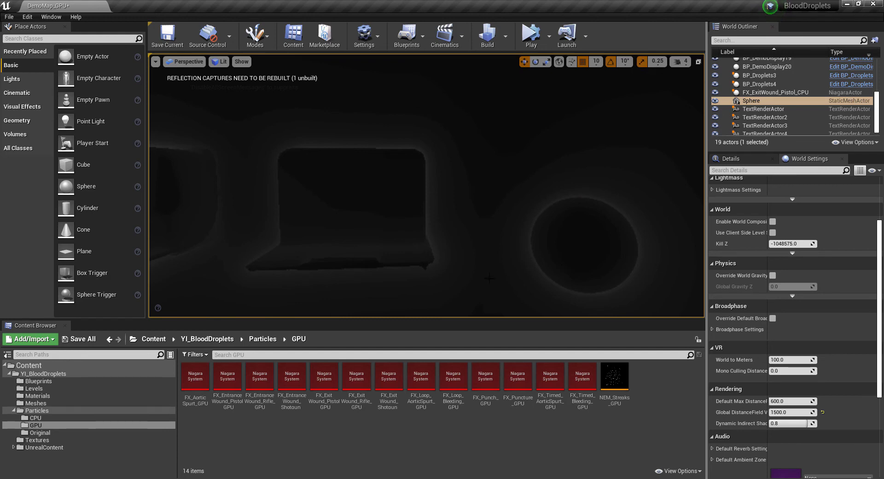
- Look at the contents of the CPU particle folder and return to the GPU folder
left_click(76, 418)
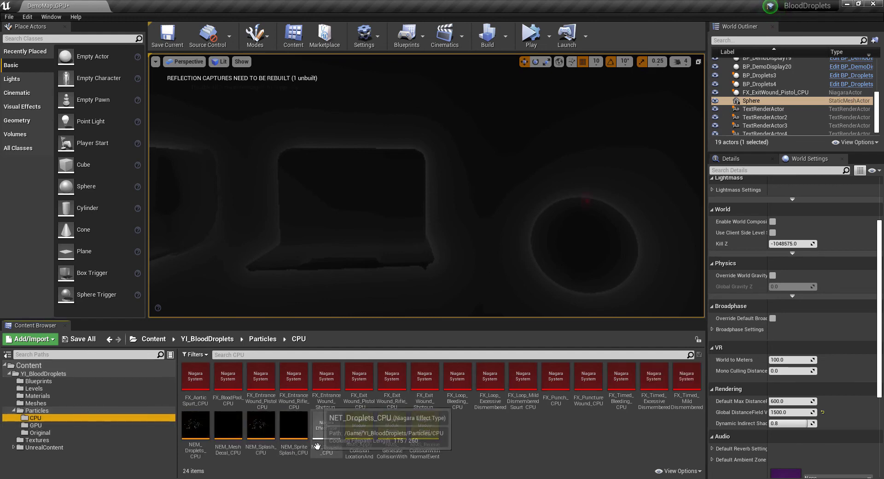
left_click(46, 425)
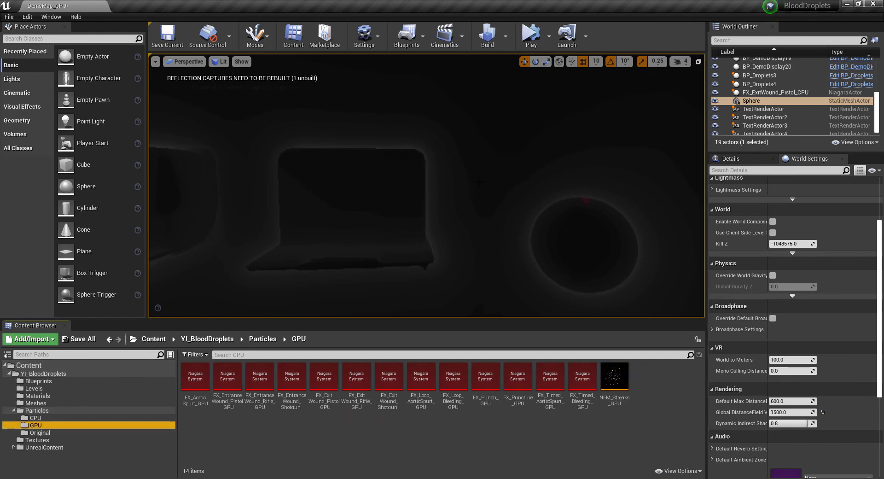
- Return the viewport to the normal lit scene and view the droplets on the sphere up close
left_click(241, 61)
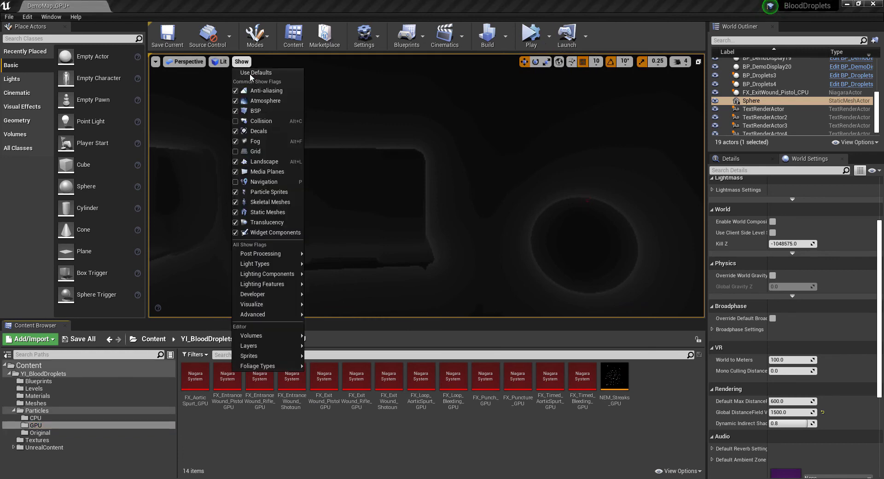
left_click(253, 79)
key("g")
key("w")
right_click_drag(432, 128, 518, 157)
key("w")
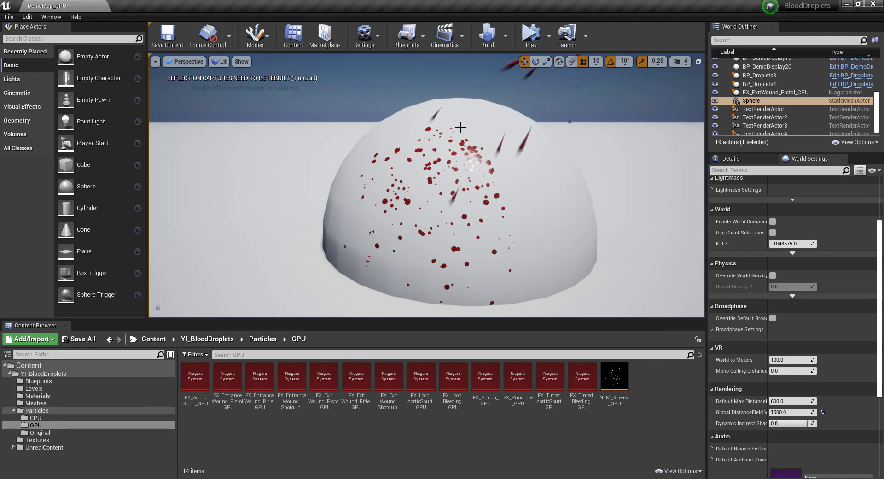
- Simulate the level, switch the viewport to game view and watch the GPU droplets hit the sphere up close
key("alt+s")
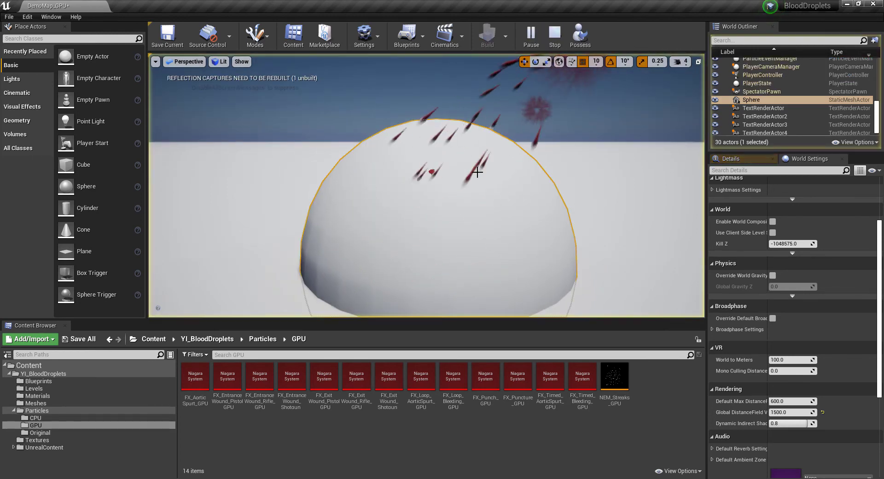
key("w")
right_click_drag(472, 197, 482, 170)
key("s")
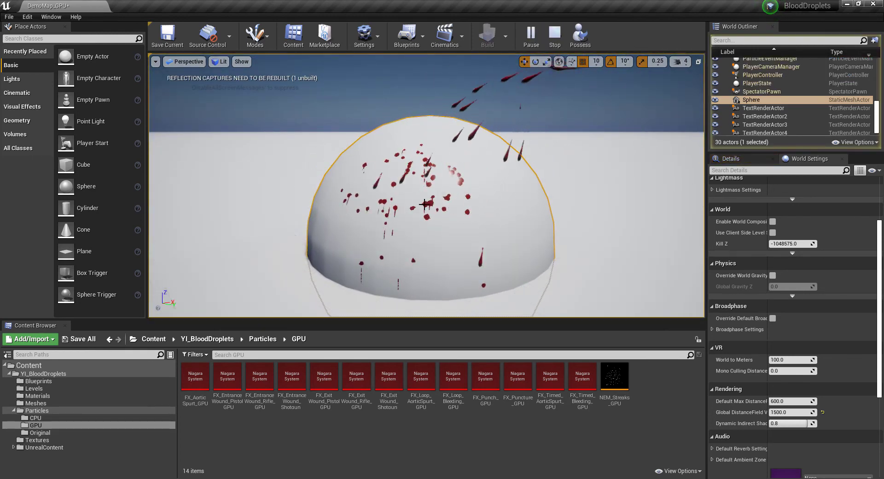
key("g")
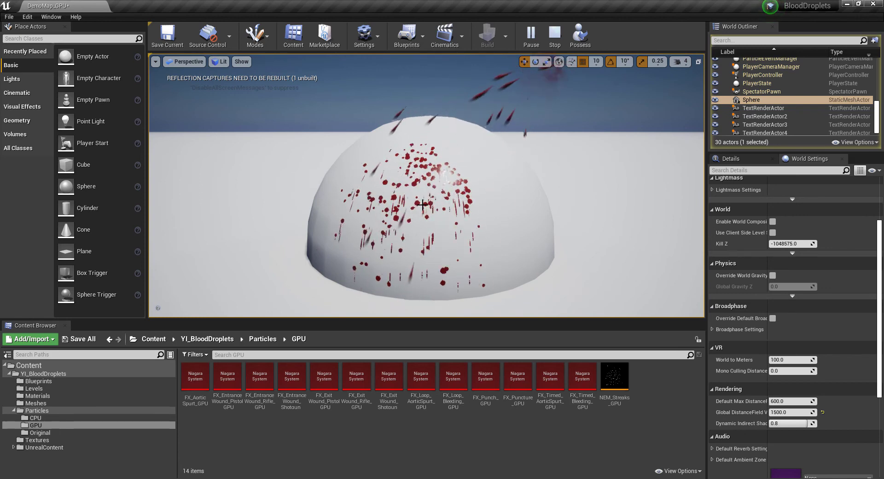
- Compare how the droplets on the sphere look from beyond the demo displays and from nearer
key("s")
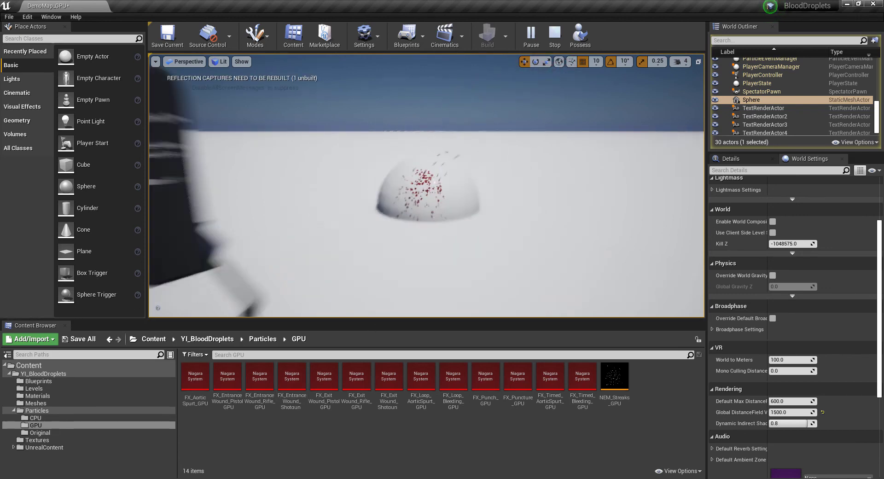
key("s")
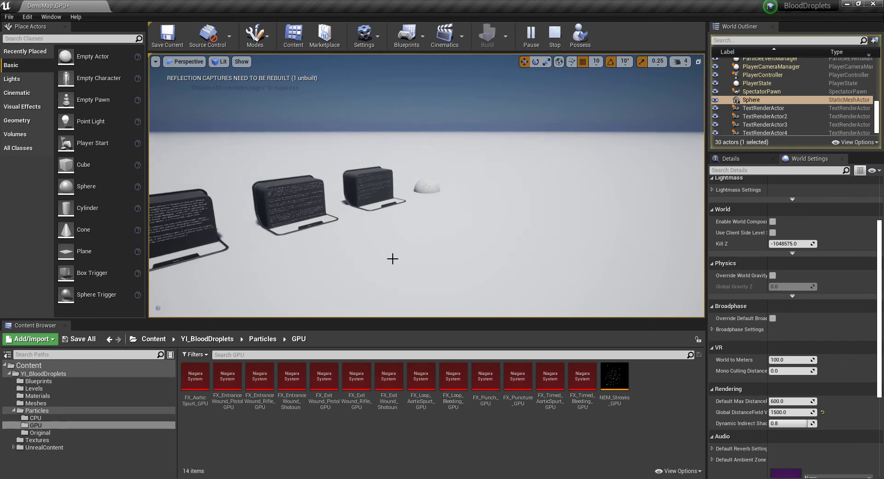
key("w")
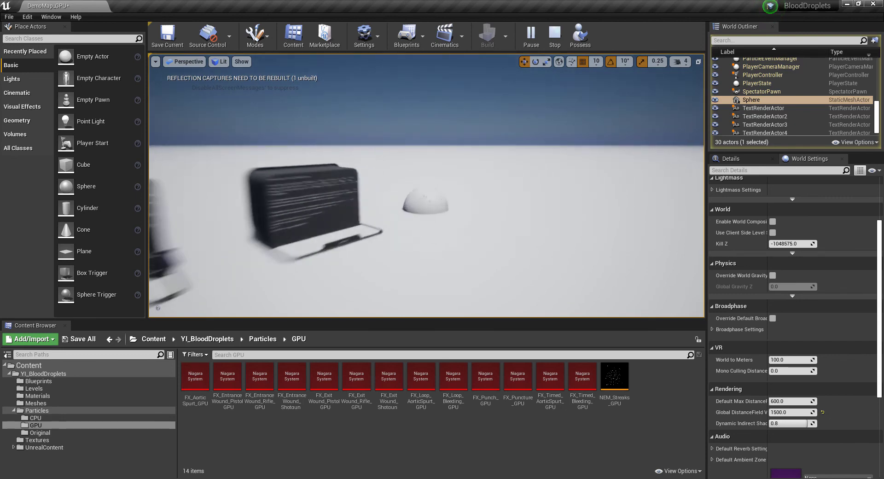
key("s")
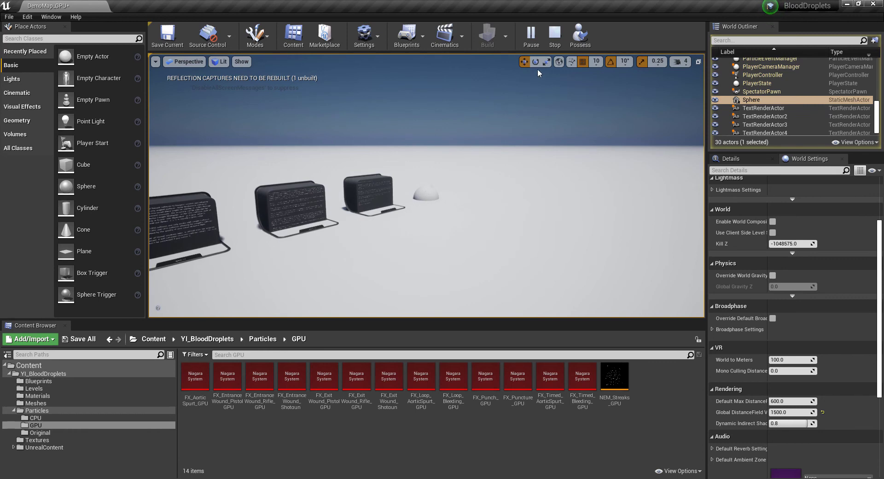
- Restart the level simulation from a distance and compare the droplet collisions on the sphere from far away and close up
left_click(551, 38)
left_click(533, 38)
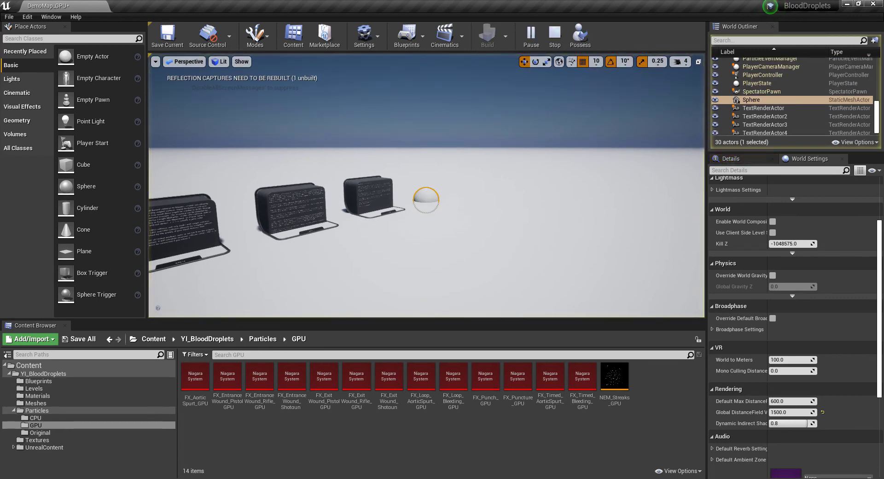
key("s")
key("f")
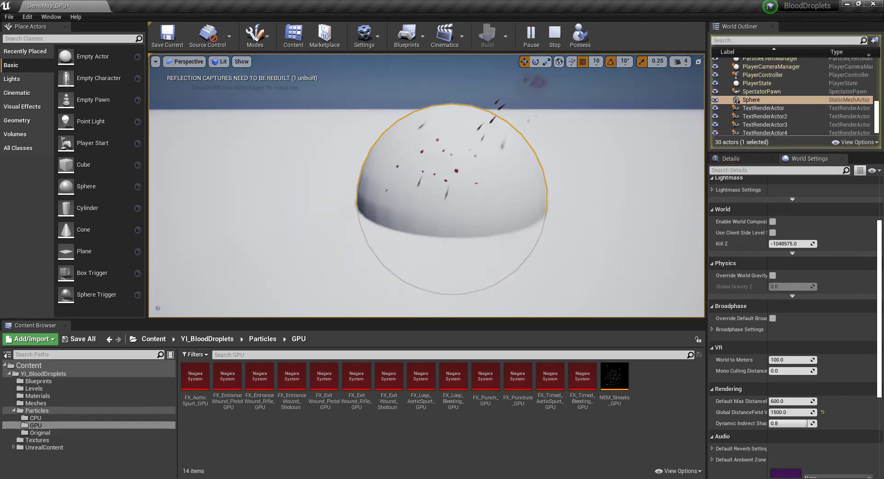
key("s")
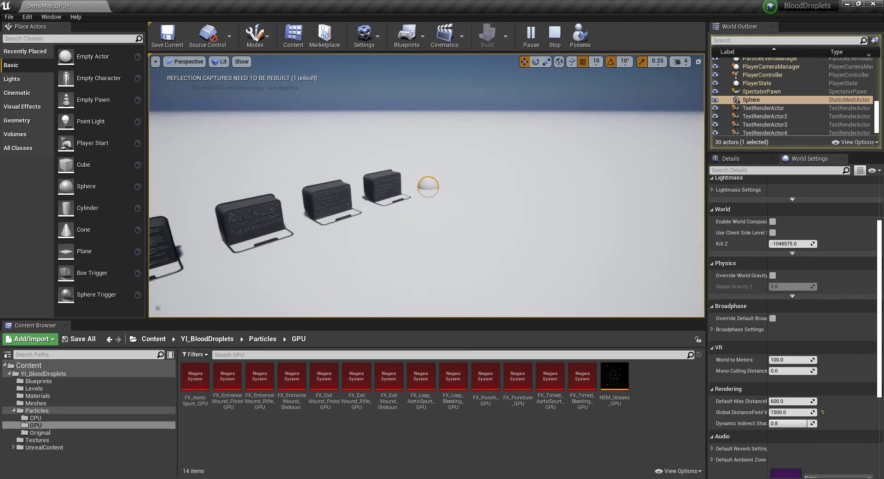
key("f")
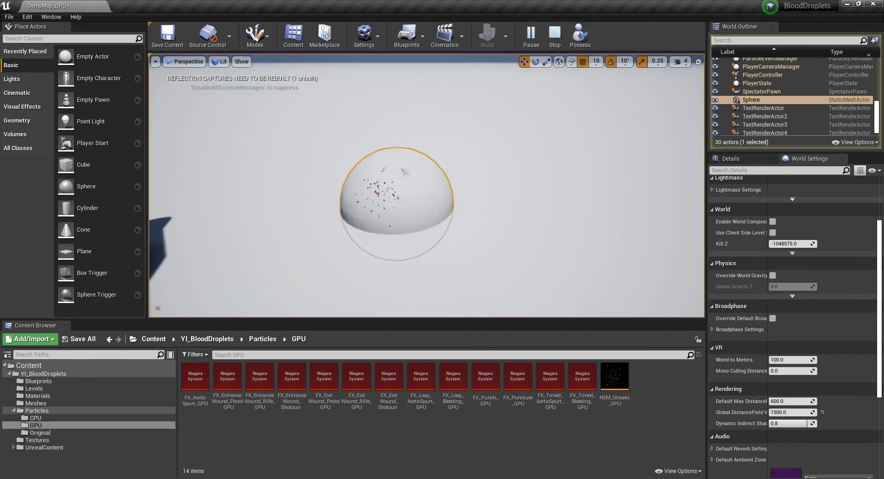
key("s")
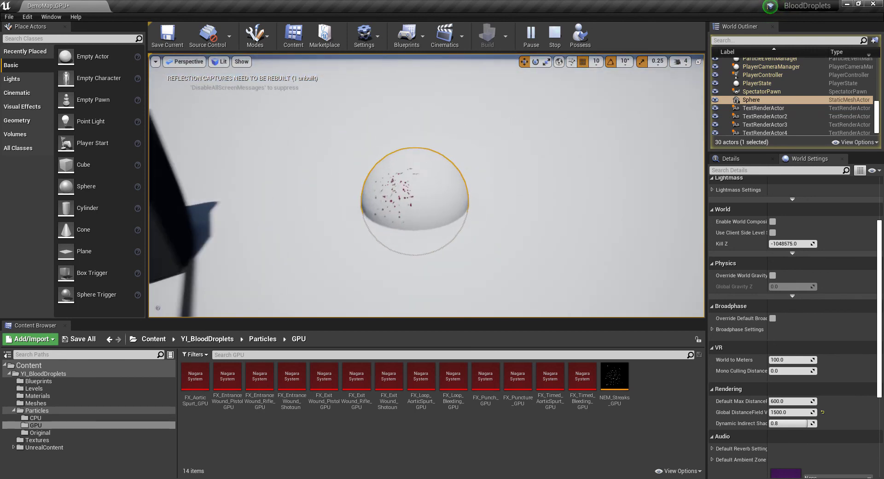
key("w")
scroll(427, 185, "down", 5)
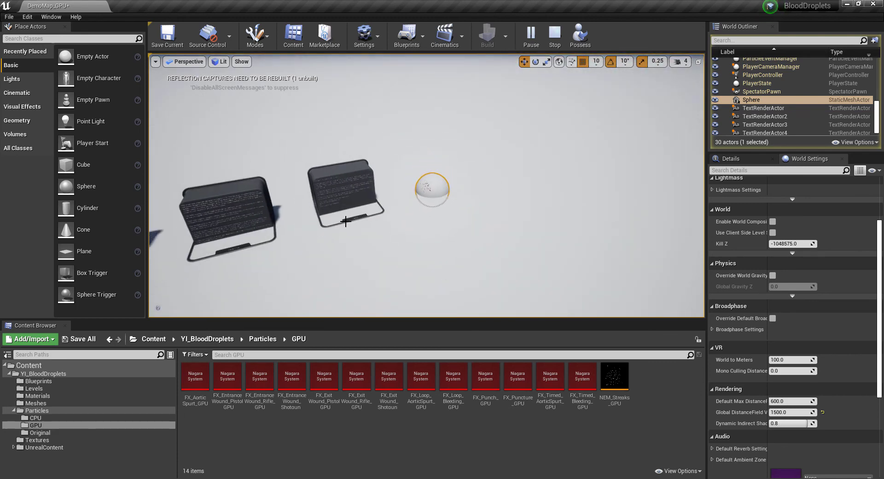
- Open the CPU particle folder and view the Limitations display beside the sphere
right_click_drag(346, 221, 258, 183)
left_click(43, 419)
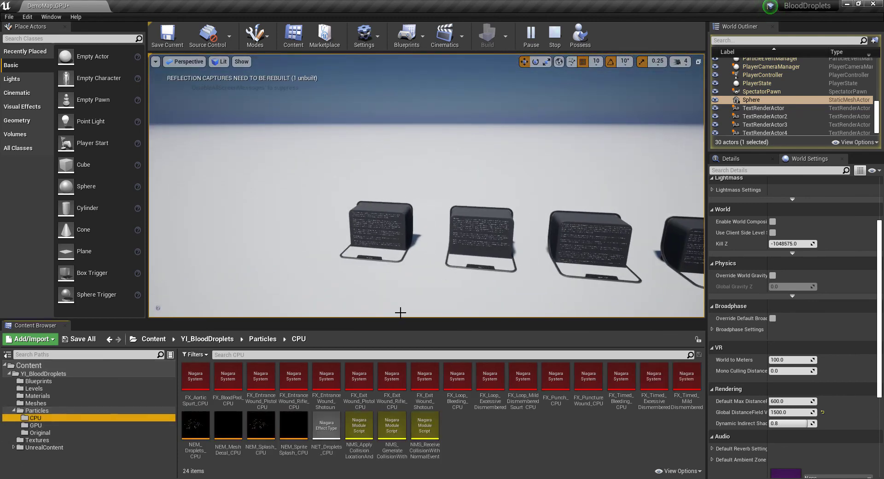
right_click_drag(400, 313, 475, 281)
key("w")
key("w")
key("w")
key("a")
key("s")
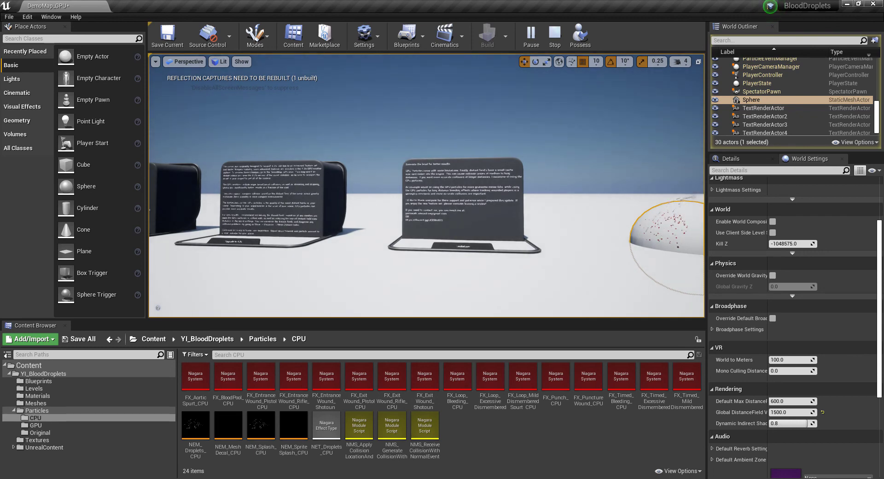
key("w")
mouse_move(526, 242)
right_mouse_down()
mouse_move(599, 246)
mouse_move(544, 254)
mouse_move(585, 255)
mouse_move(539, 237)
right_mouse_up()
key("s")
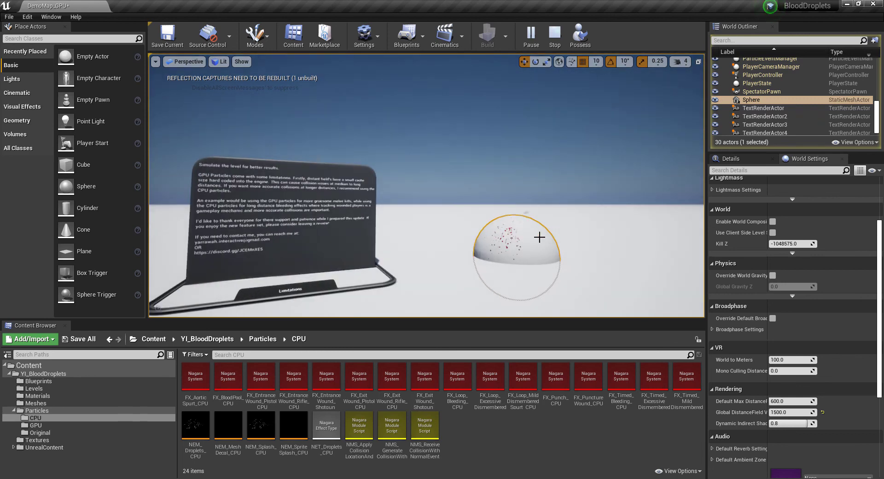
- View the droplets on the sphere up close and compare the contents of the GPU and CPU particle folders
right_click_drag(480, 239, 560, 277)
key("w")
key("w")
key("w")
right_click_drag(510, 239, 500, 238)
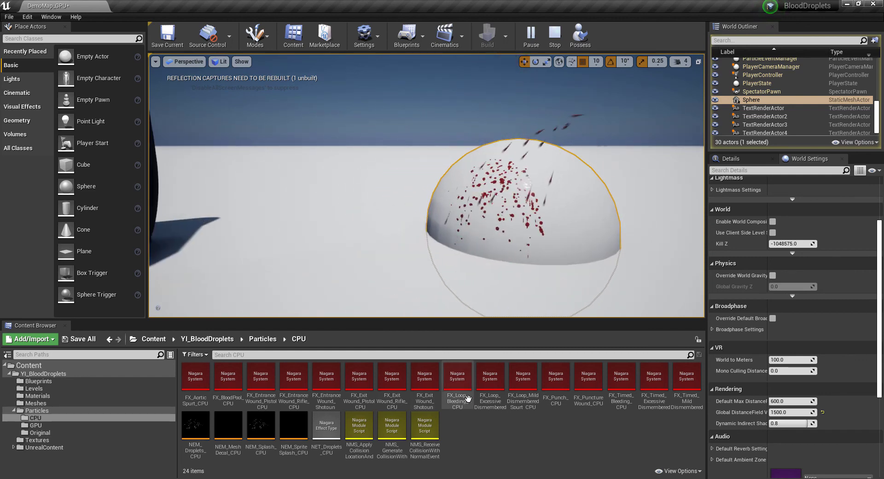
left_click(36, 425)
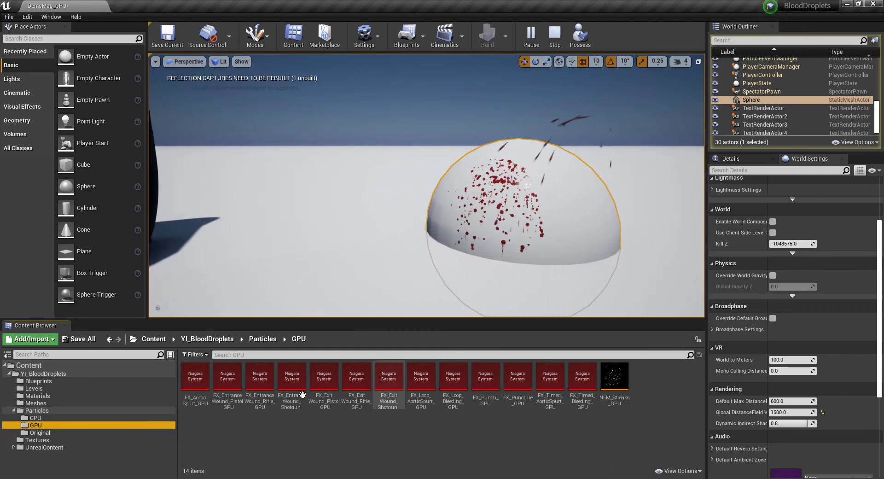
left_click(41, 418)
right_click_drag(381, 244, 380, 248)
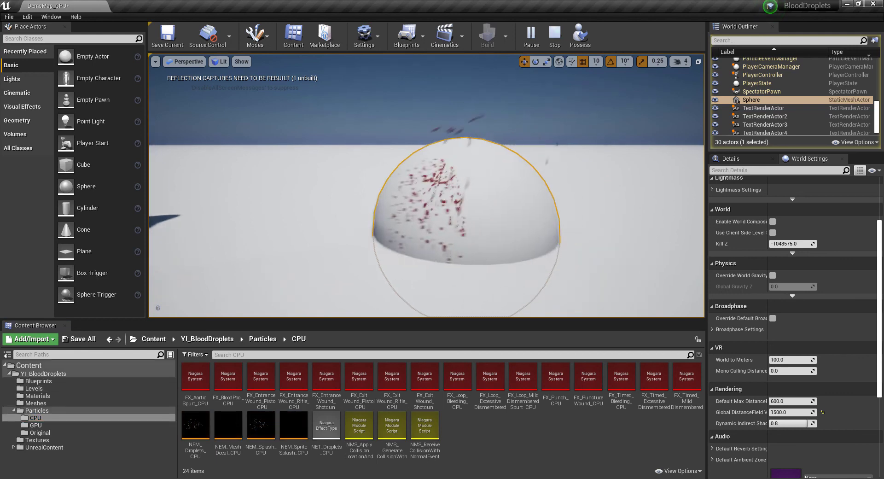